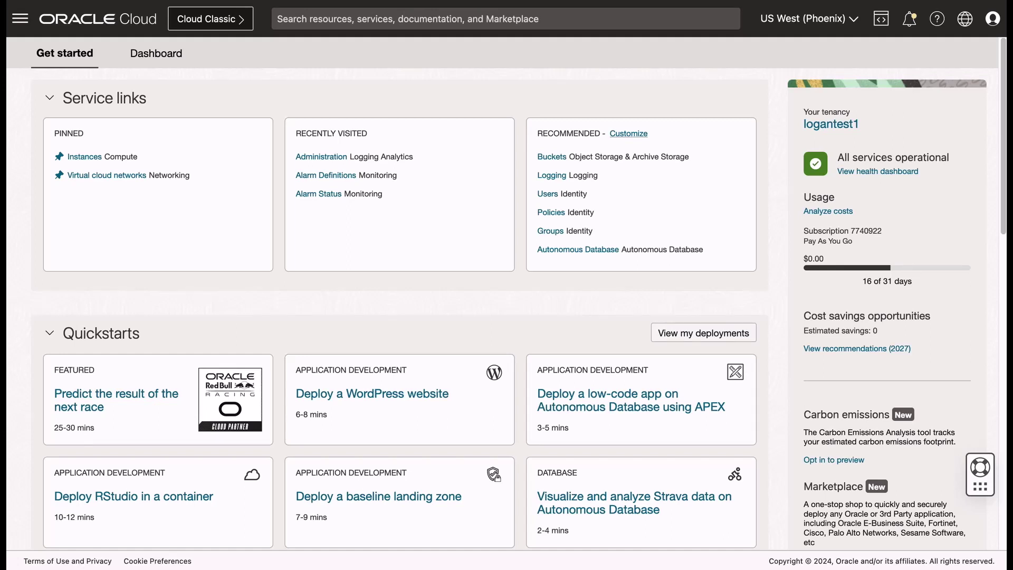
Open the Administration overview of Logging Analytics under Observability & Management
click(19, 22)
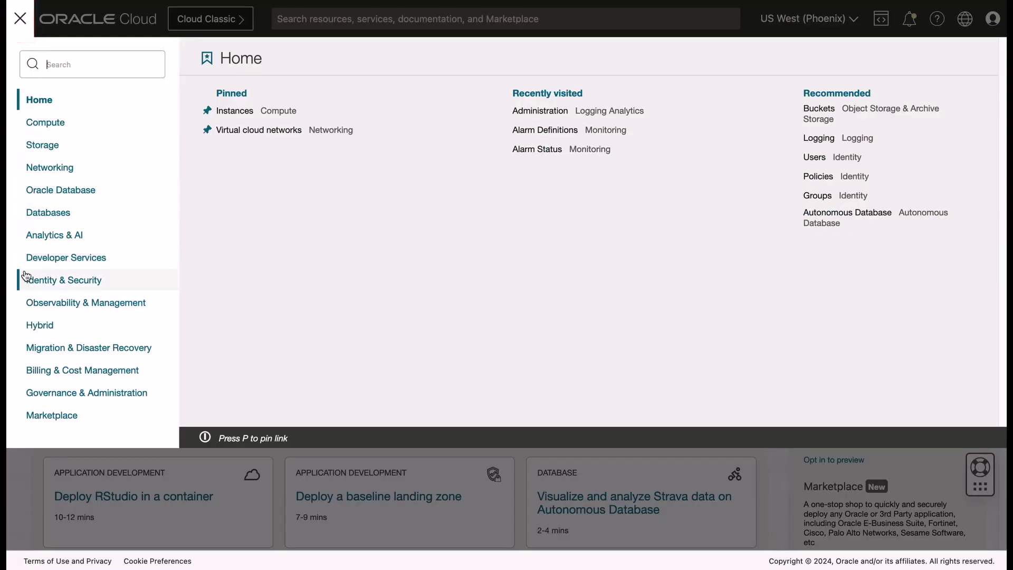
click(29, 303)
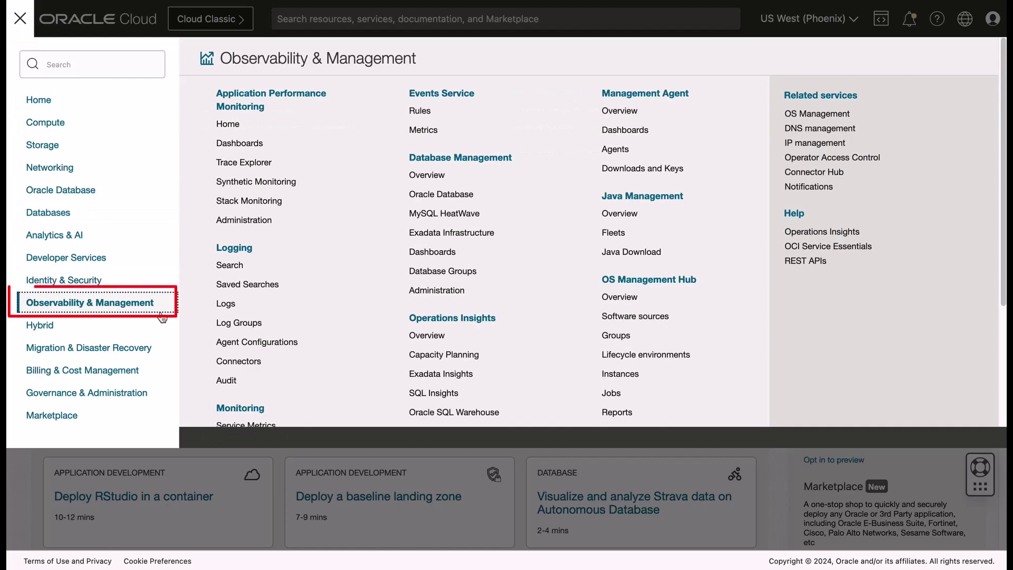
scroll(236, 315, down, 4)
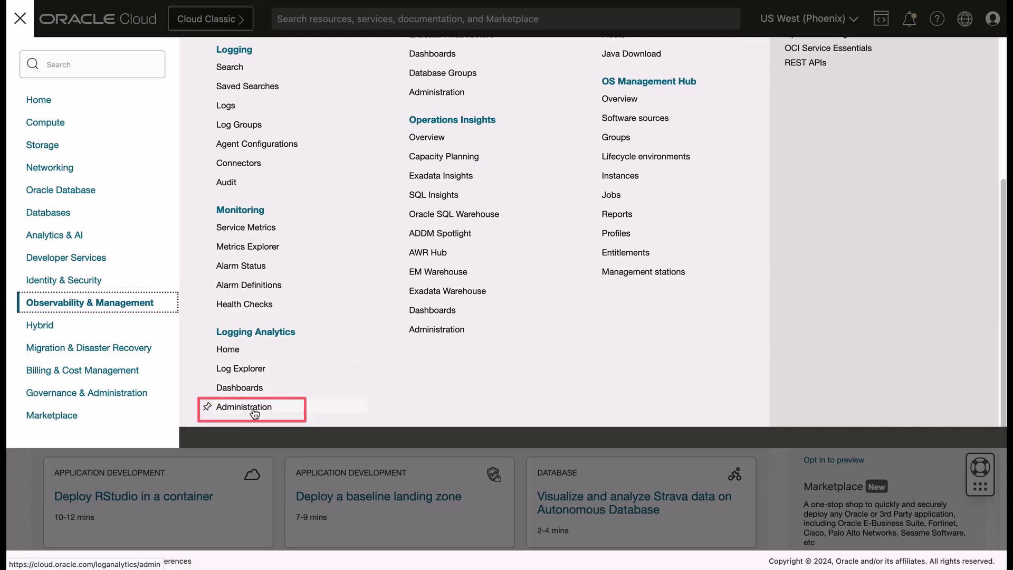
click(254, 411)
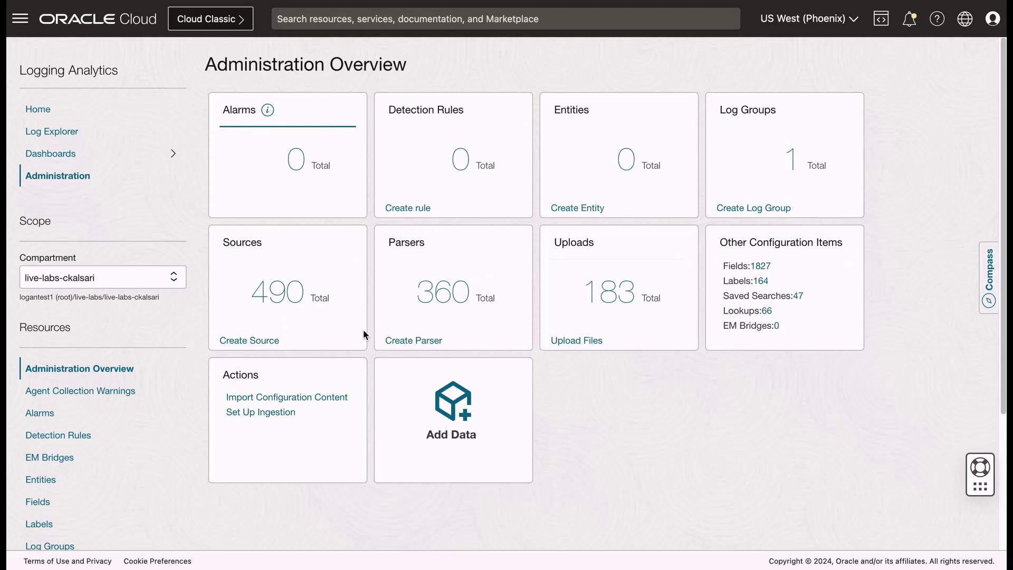
Start a new ingest time detection rule and name it Livelab_detection_rule
click(408, 210)
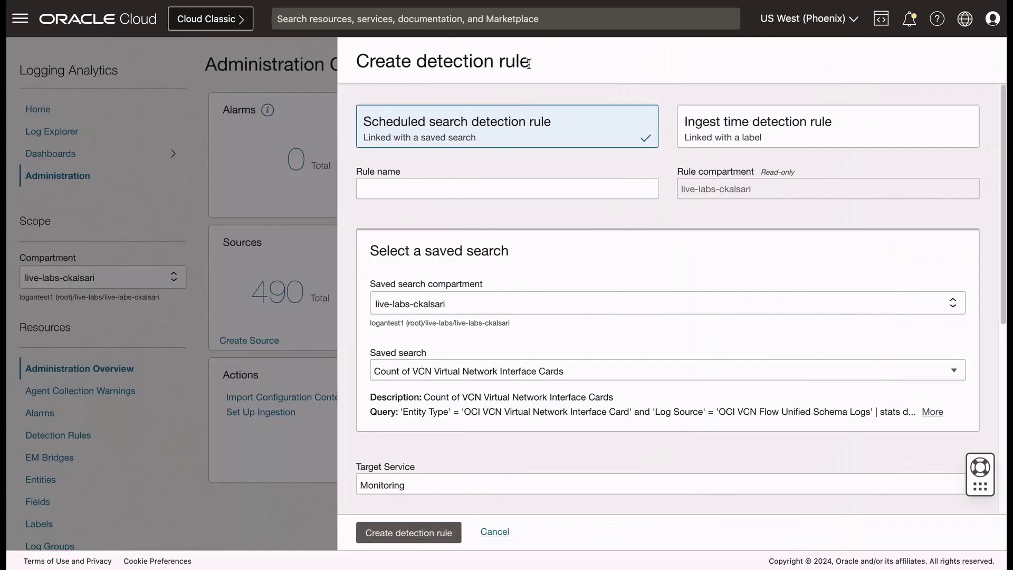
click(772, 135)
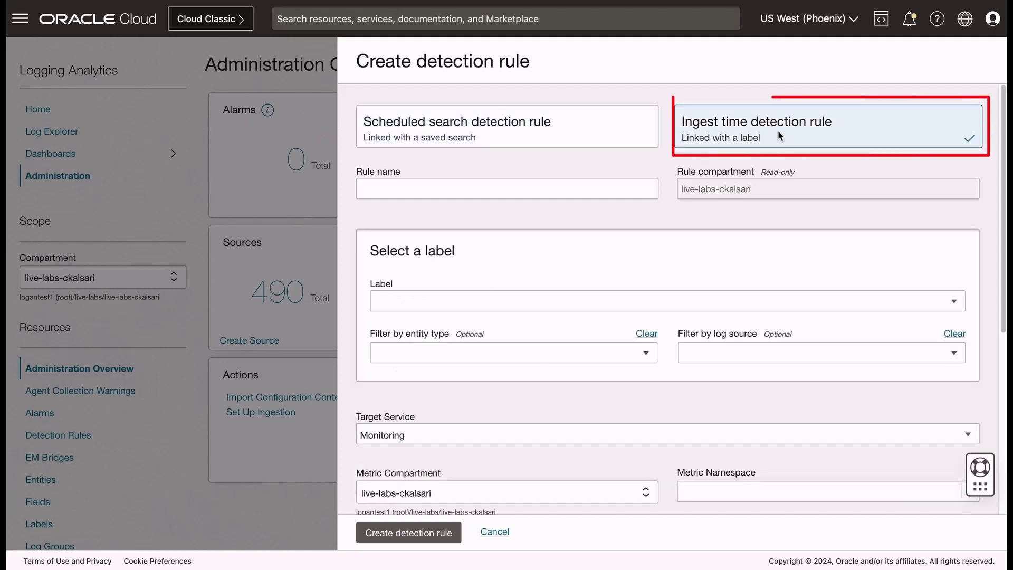
click(604, 191)
text(L)
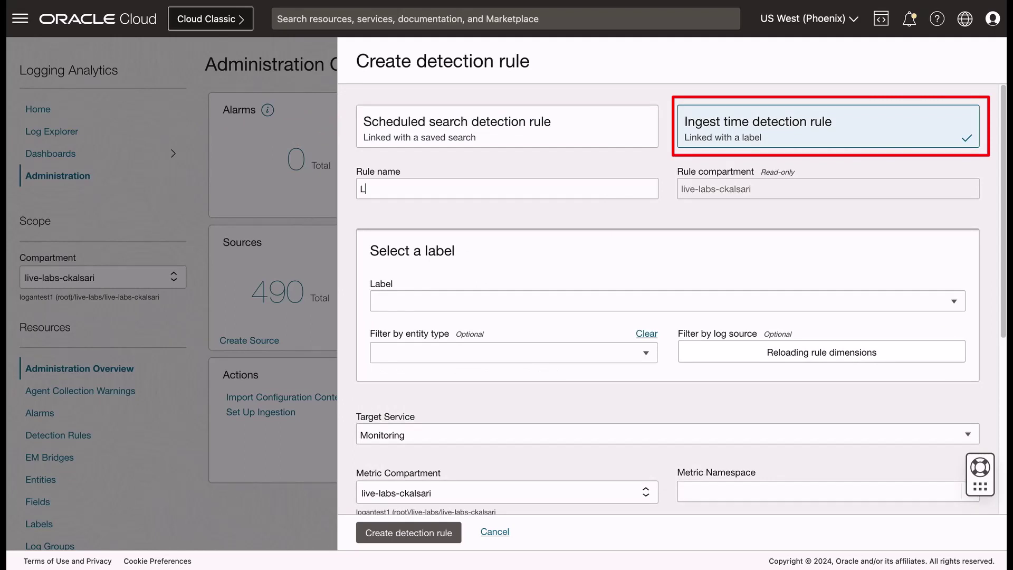
text(ivela)
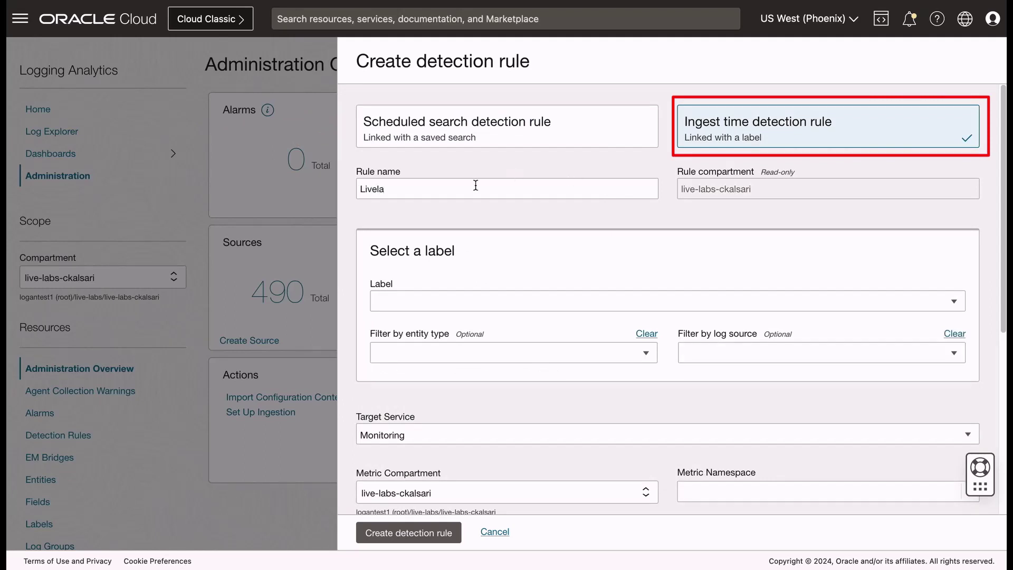
text(b_de)
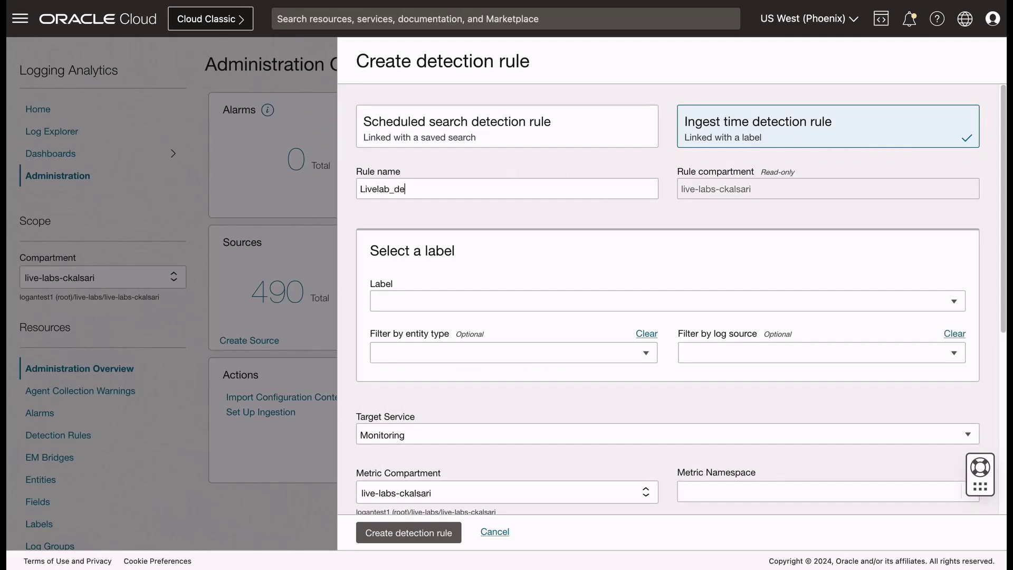
text(tection_rule)
Link the detection rule to the AuthError_Livelabs label
click(500, 303)
text(Au)
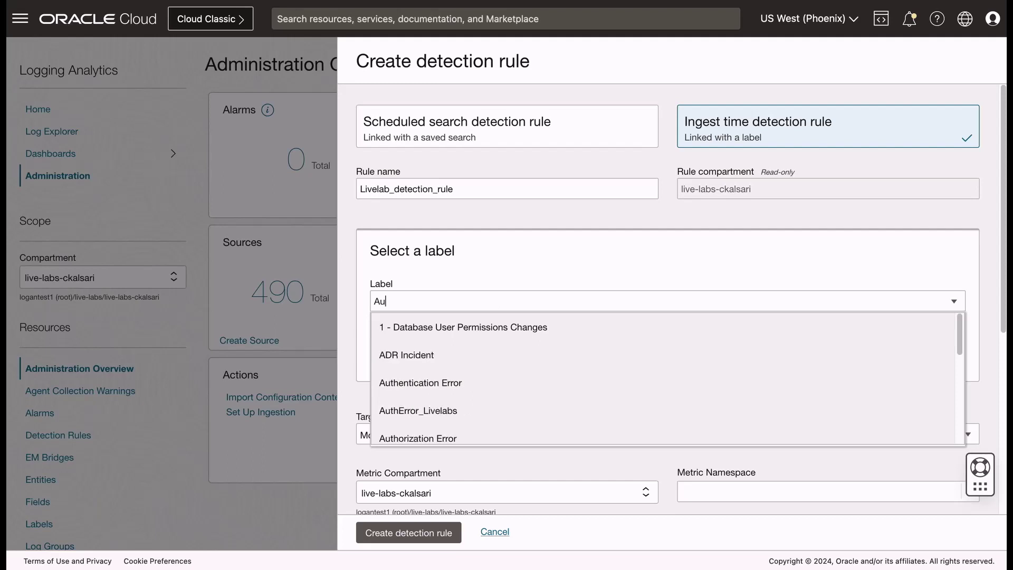
text(th)
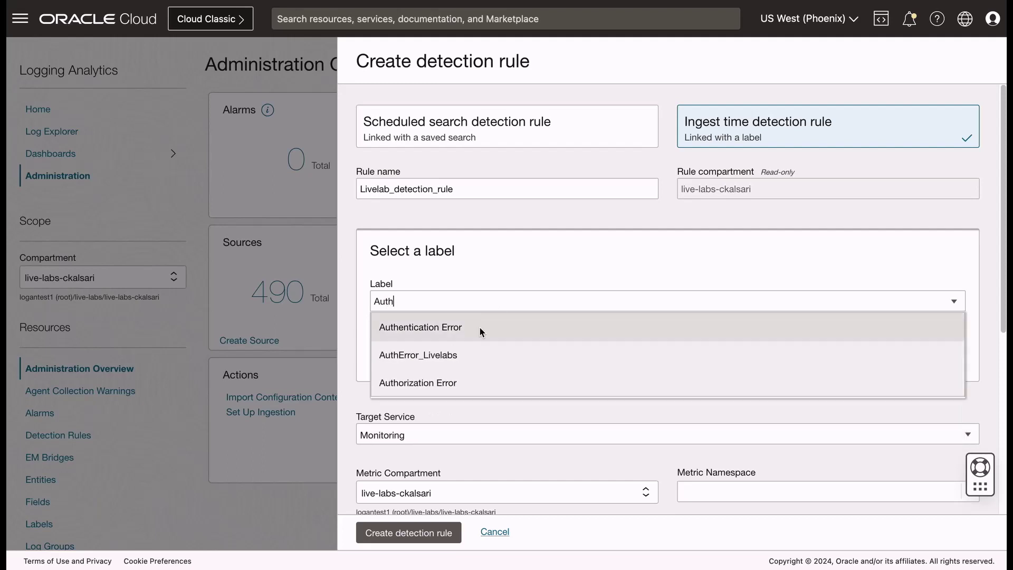
click(470, 354)
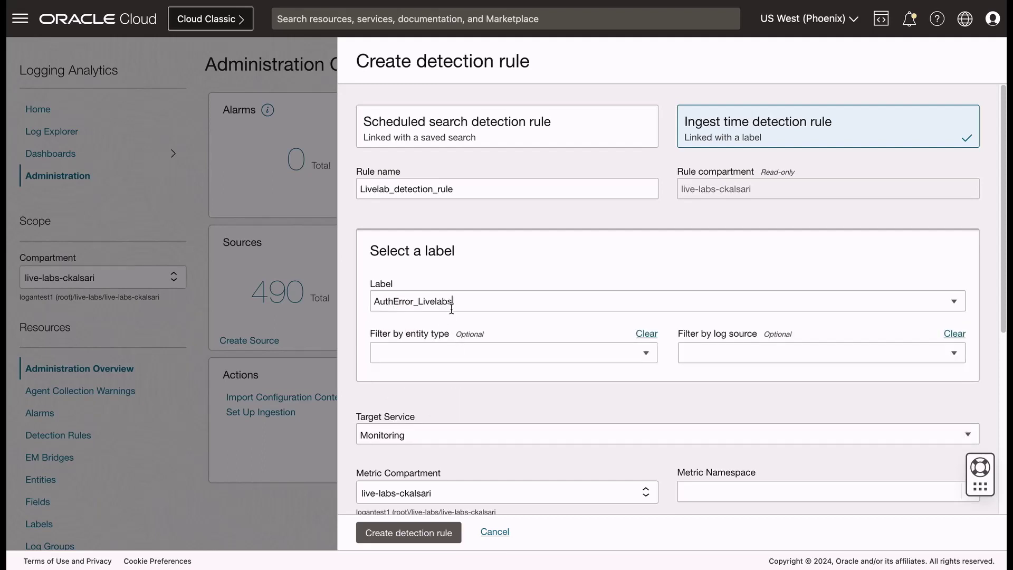
Set the rule's metric namespace to livelabmetricnamespace, keeping Monitoring as the target service
scroll(483, 318, down, 1)
scroll(483, 318, down, 3)
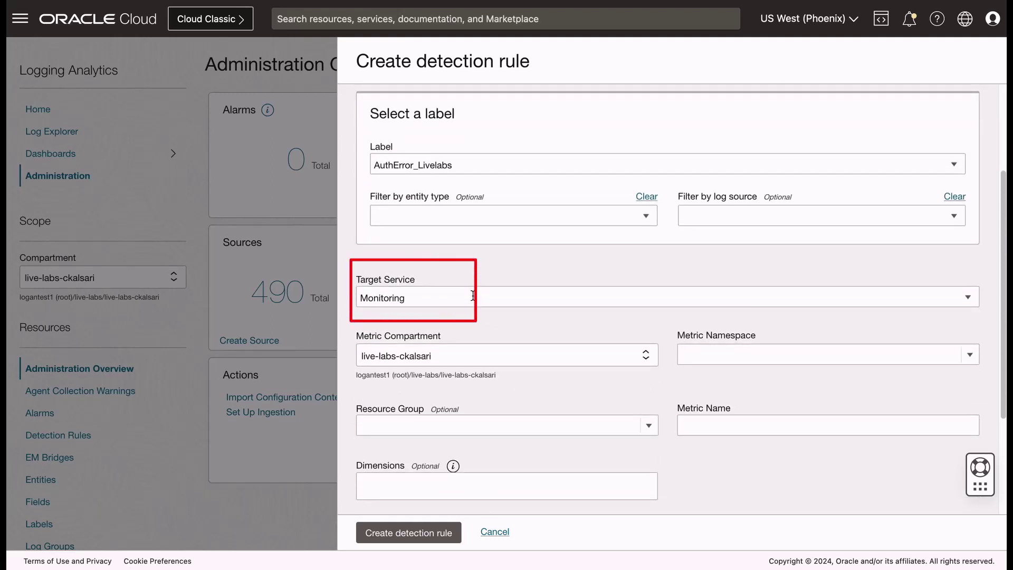
scroll(453, 295, down, 1)
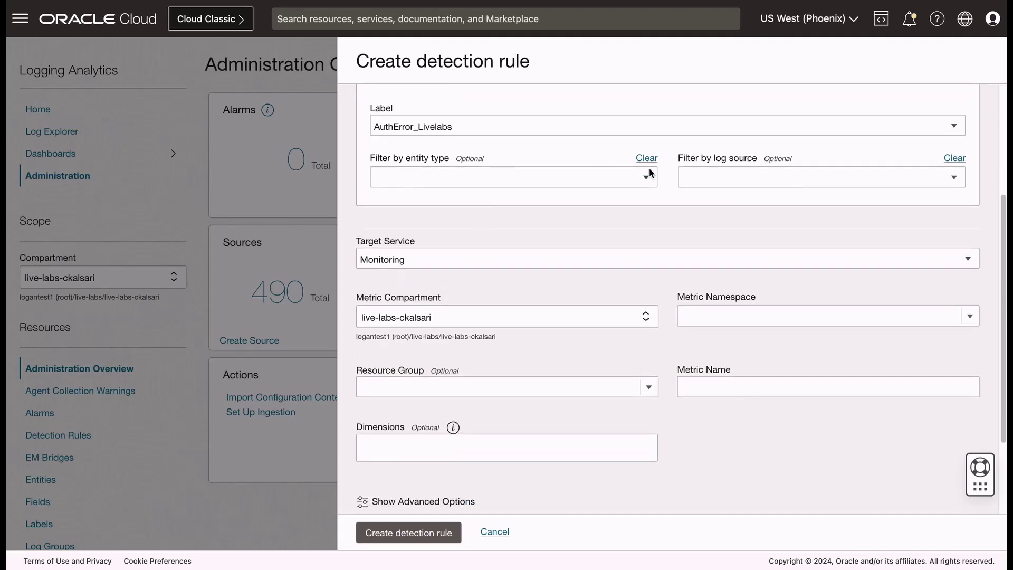
scroll(613, 308, down, 1)
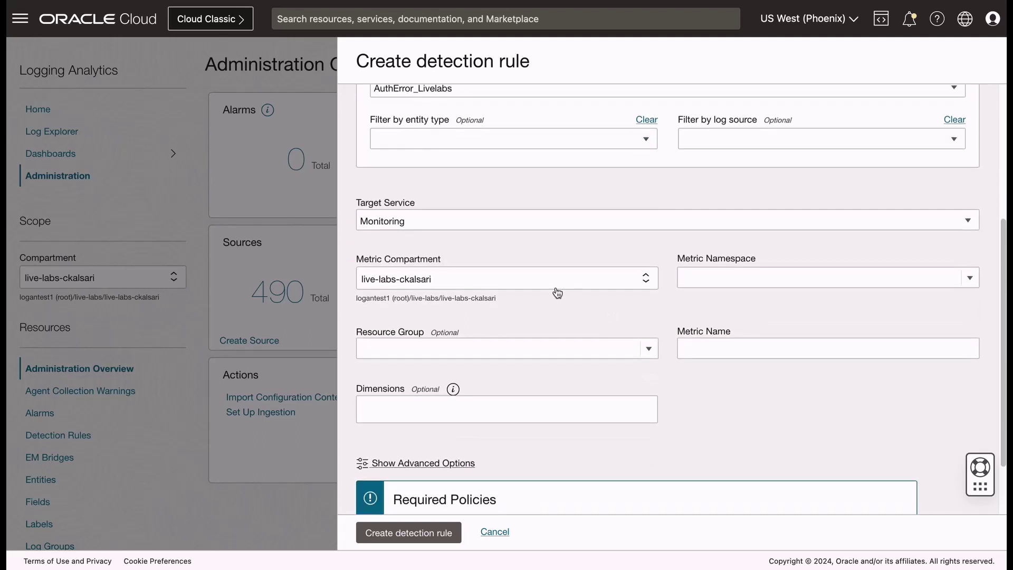
click(740, 278)
text(livela)
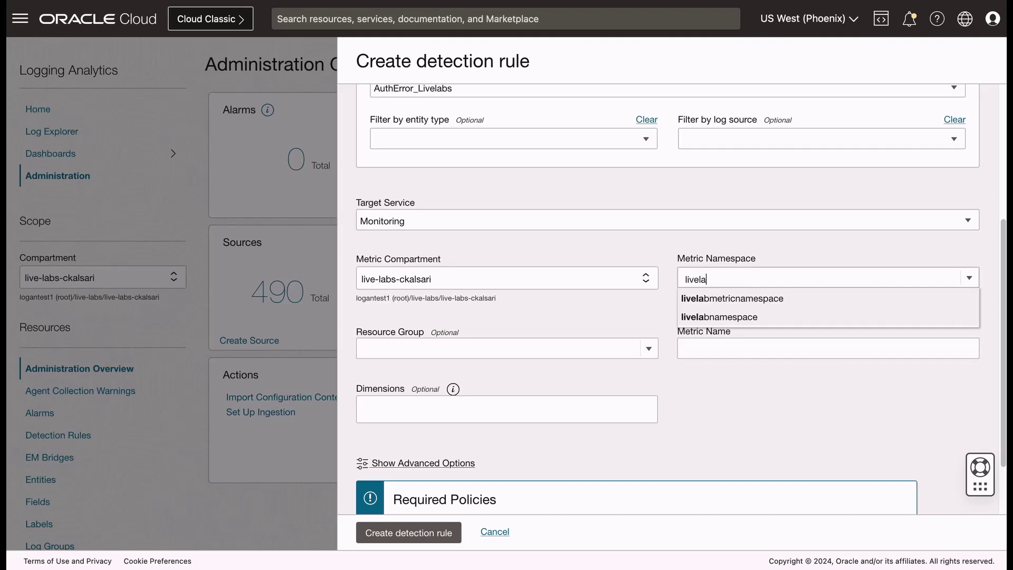
text(bmetricnamespace)
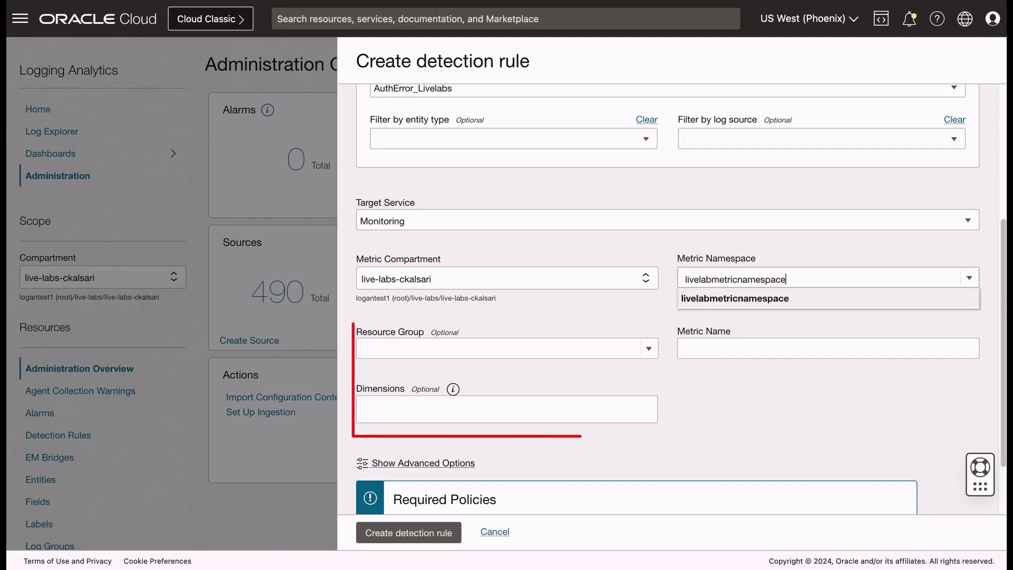
Enter Livelab_metricname as the metric name and create the detection rule
click(692, 349)
scroll(701, 345, down, 2)
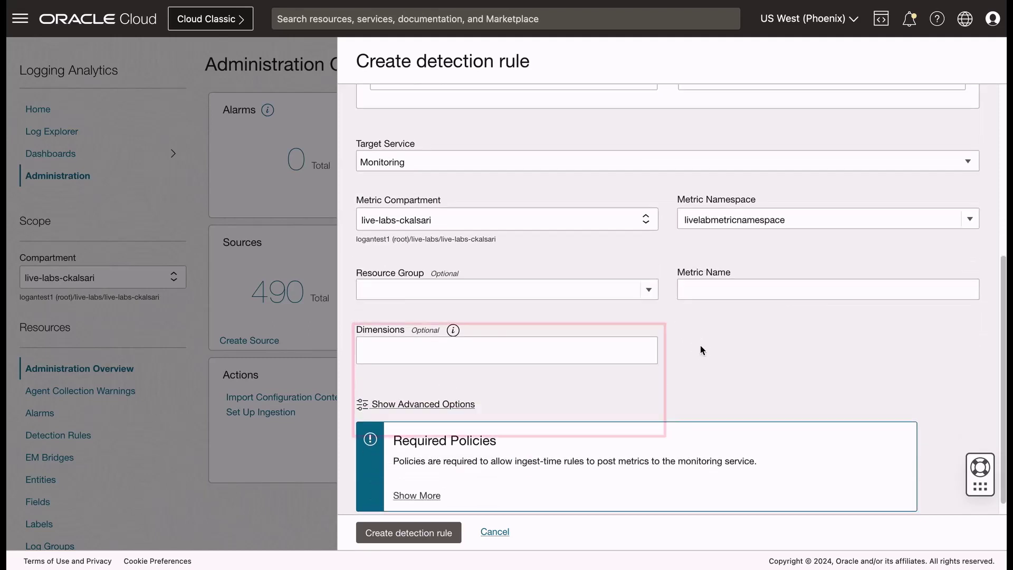
text(liv)
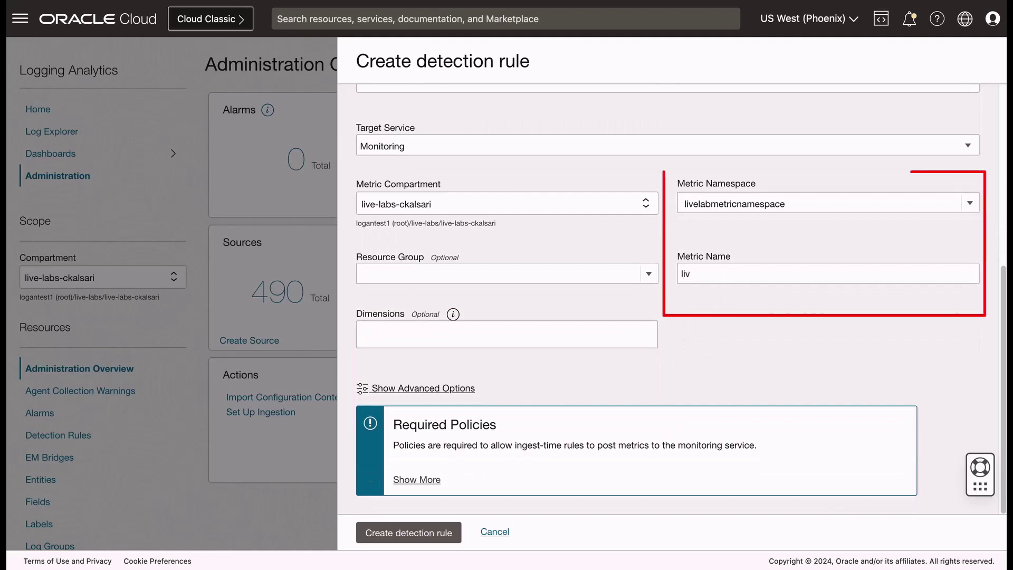
key(BackSpace)
key(BackSpace)
key(BackSpace)
text(Livelab_)
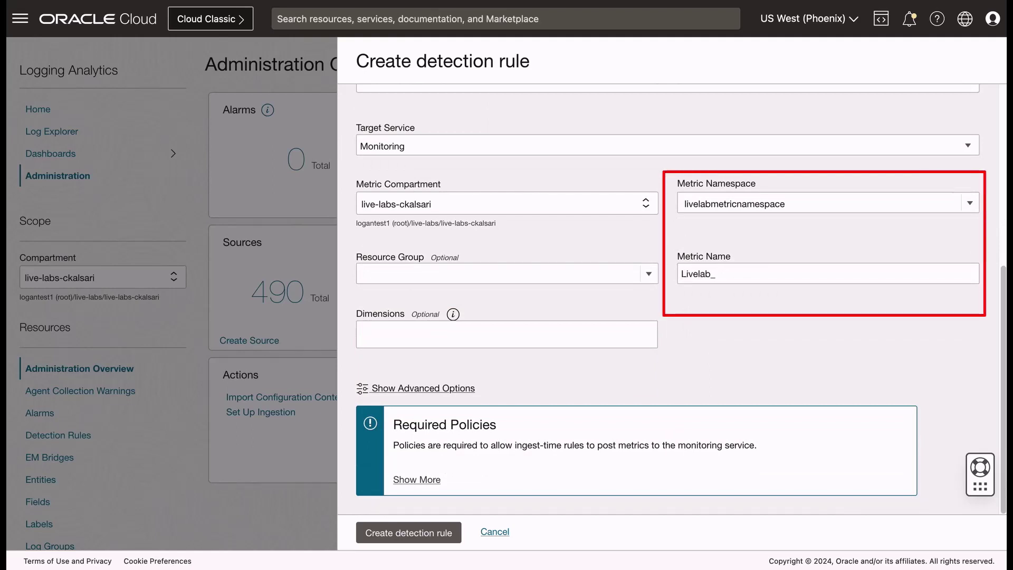
text(metri)
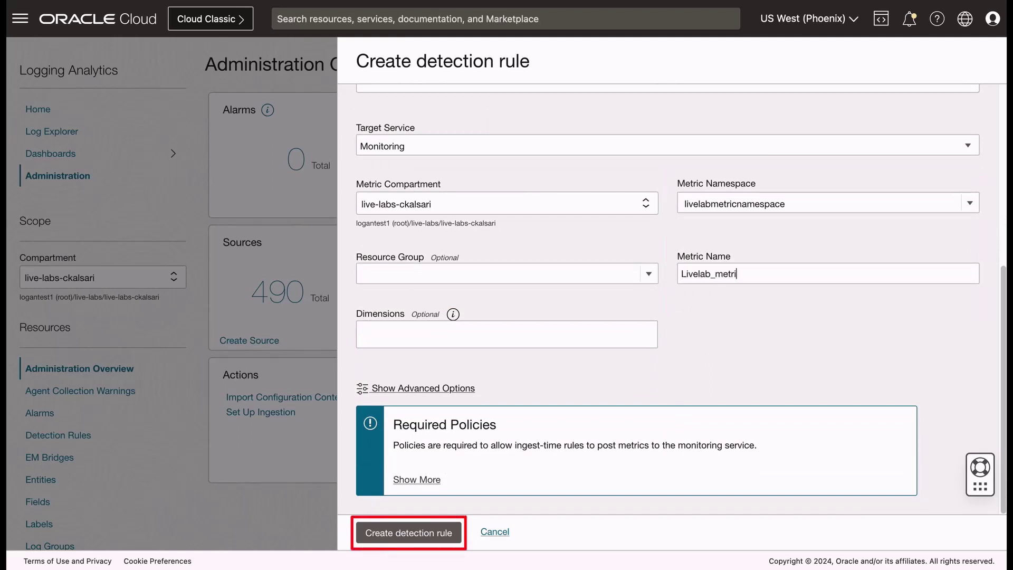
text(cname)
click(414, 531)
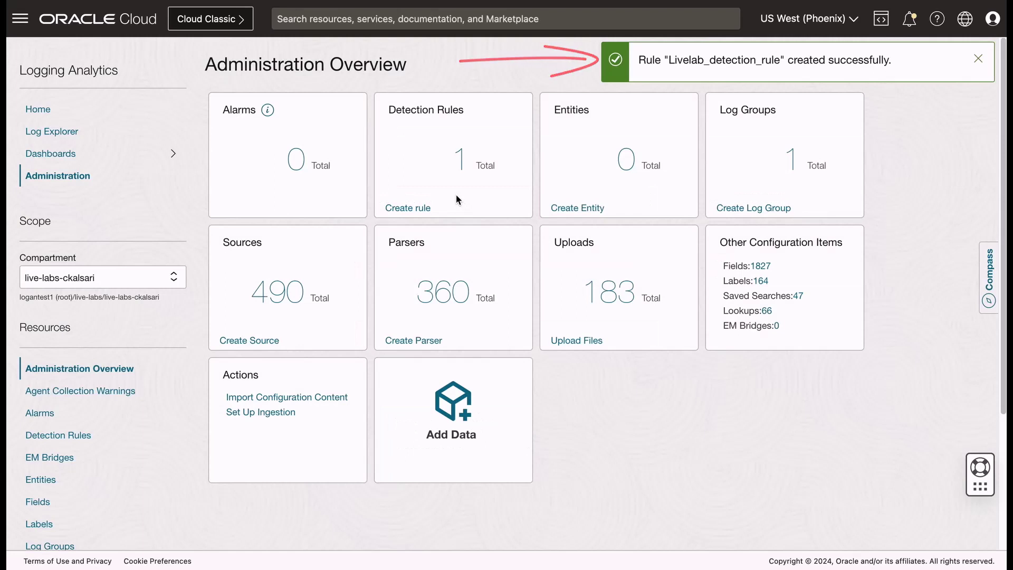
Start a new user-defined source named Livelab_source with the description "Source to detect AuthError_Livelab"
click(260, 346)
click(176, 122)
text(Liv)
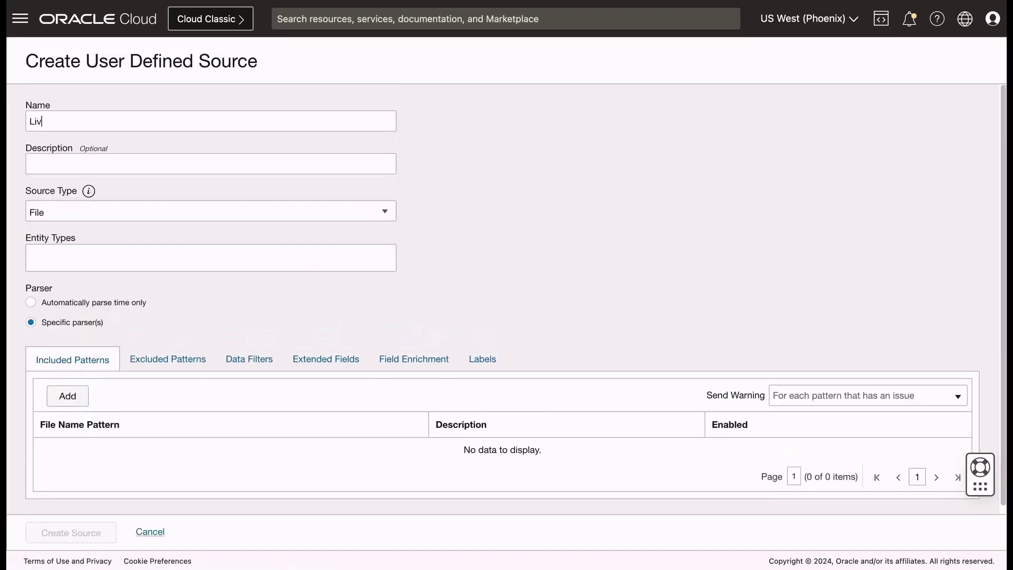
text(elab_source)
click(140, 163)
text(Source t)
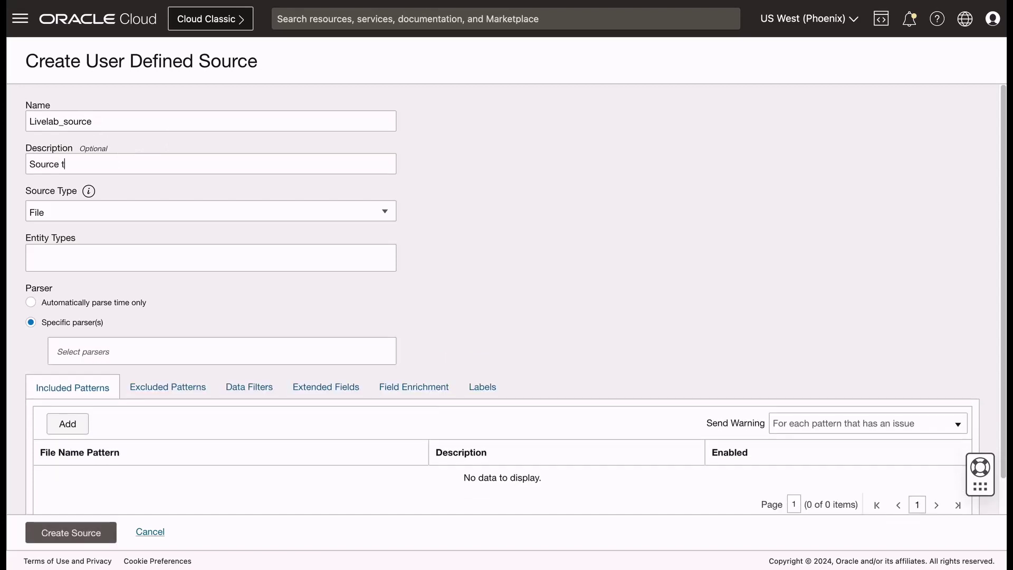
text(o detect AuthError_)
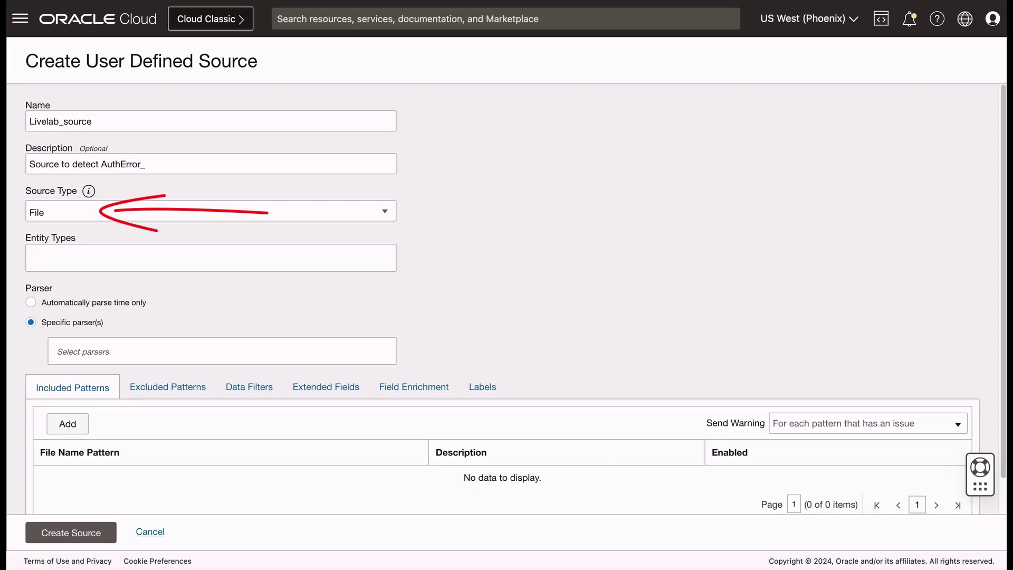
text(Livelab)
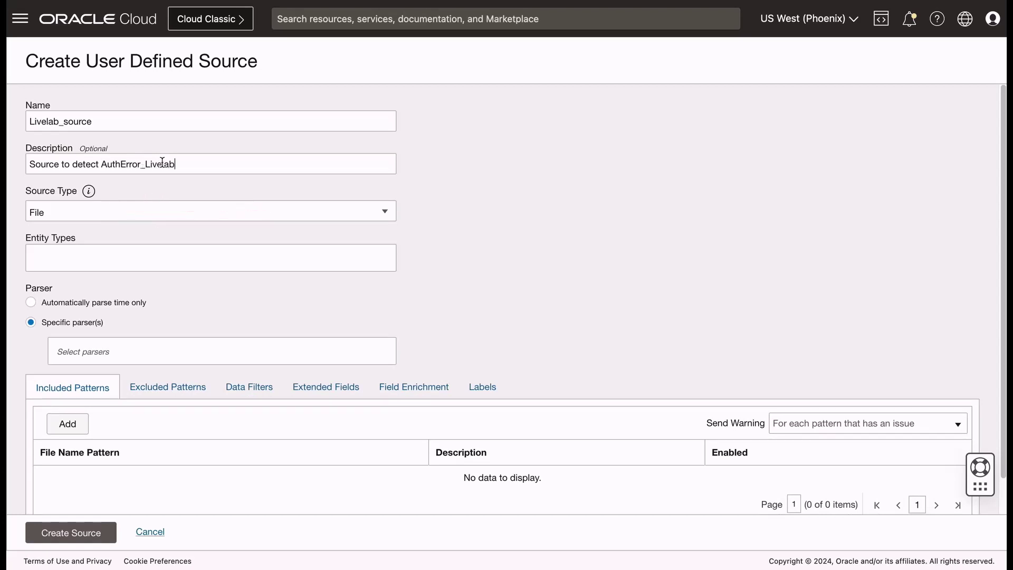
Assign the OCI API Gateway entity type and the specific parser livelab_mushop_api_logs to the source
scroll(116, 198, down, 1)
click(103, 220)
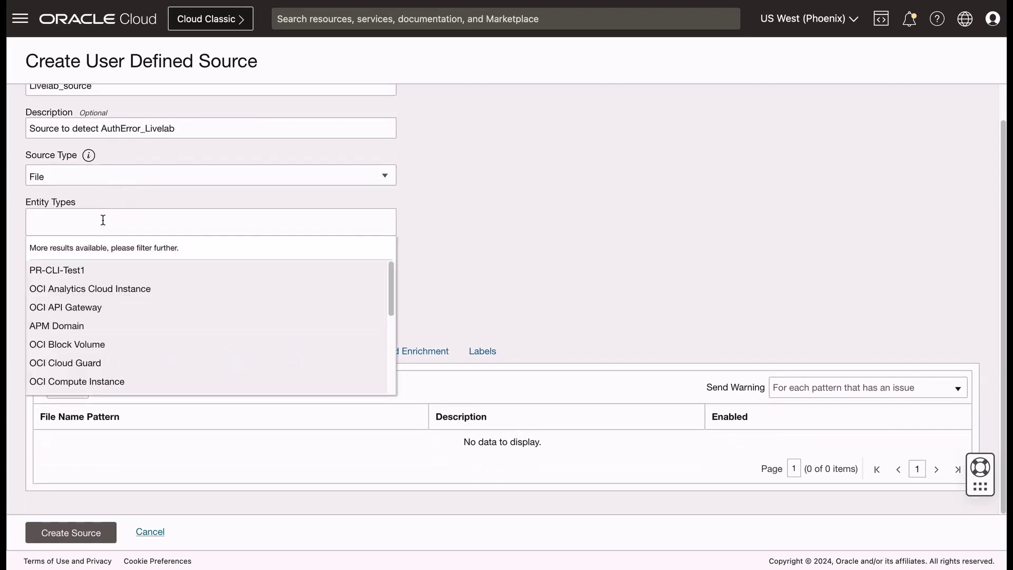
text(OCI)
click(113, 312)
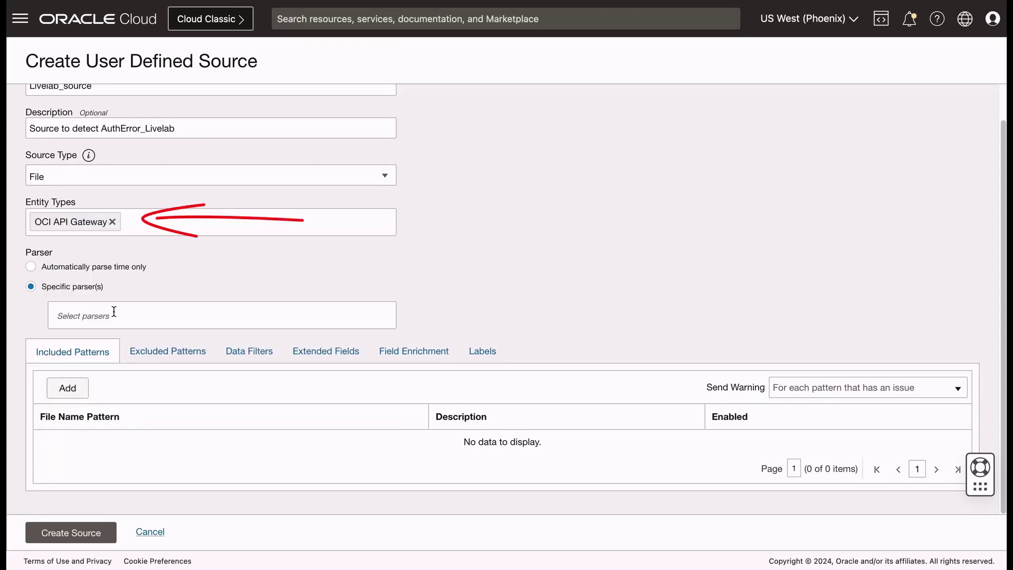
click(114, 314)
text(live)
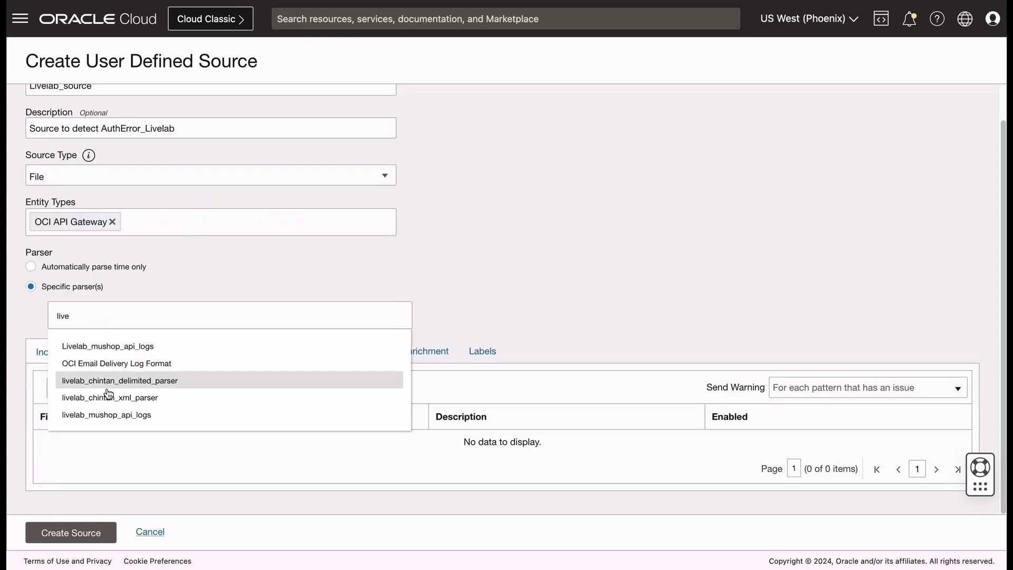
click(114, 416)
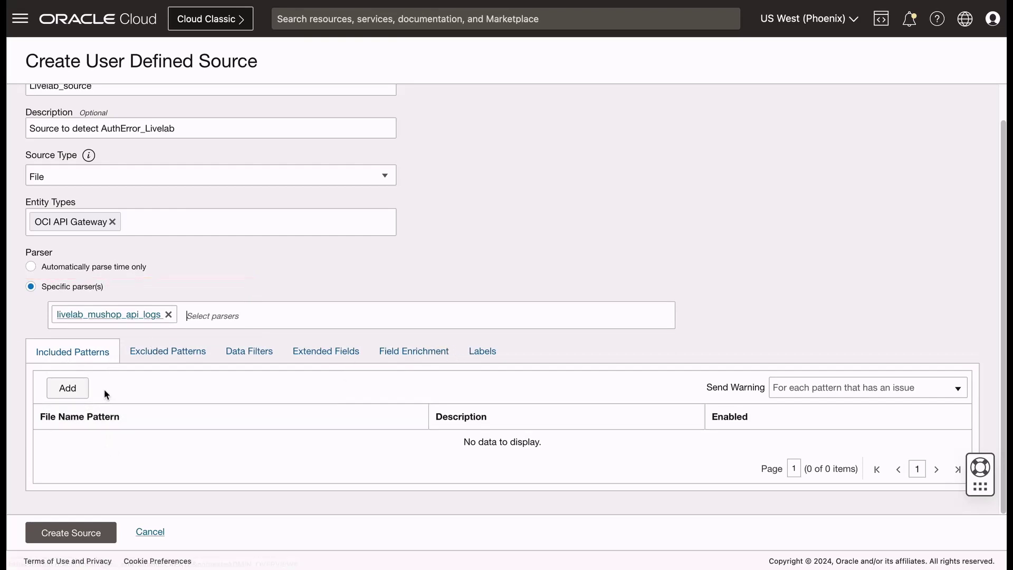
Start a conditional label for the source with a condition on the Status field using the Contains operator
click(478, 350)
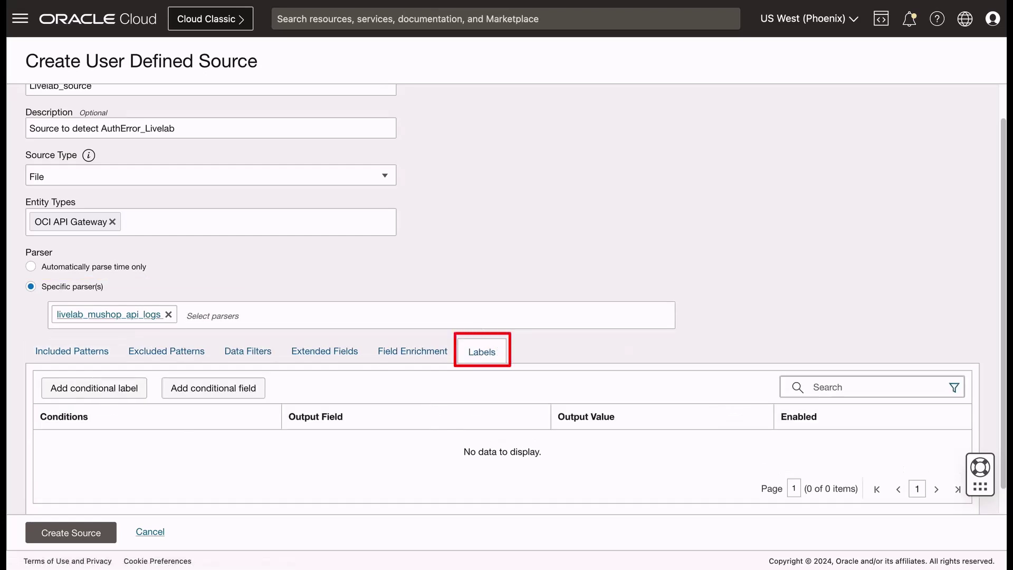
click(120, 388)
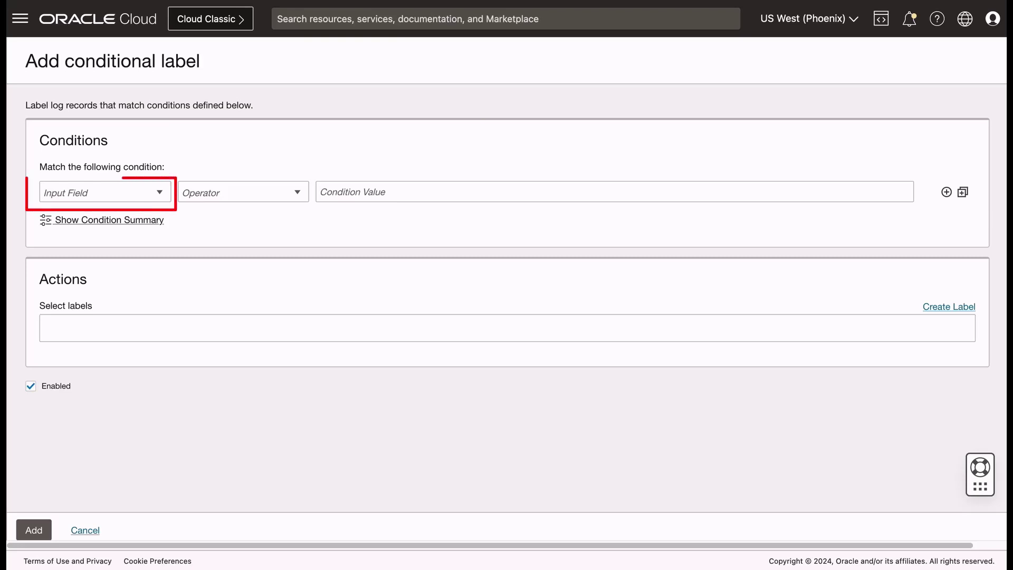
click(121, 191)
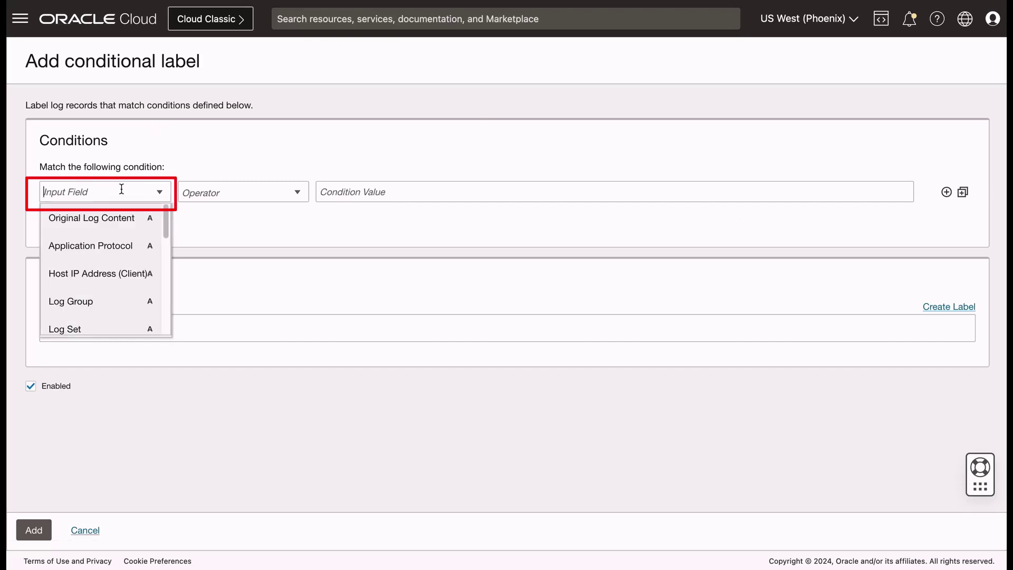
text(Sta)
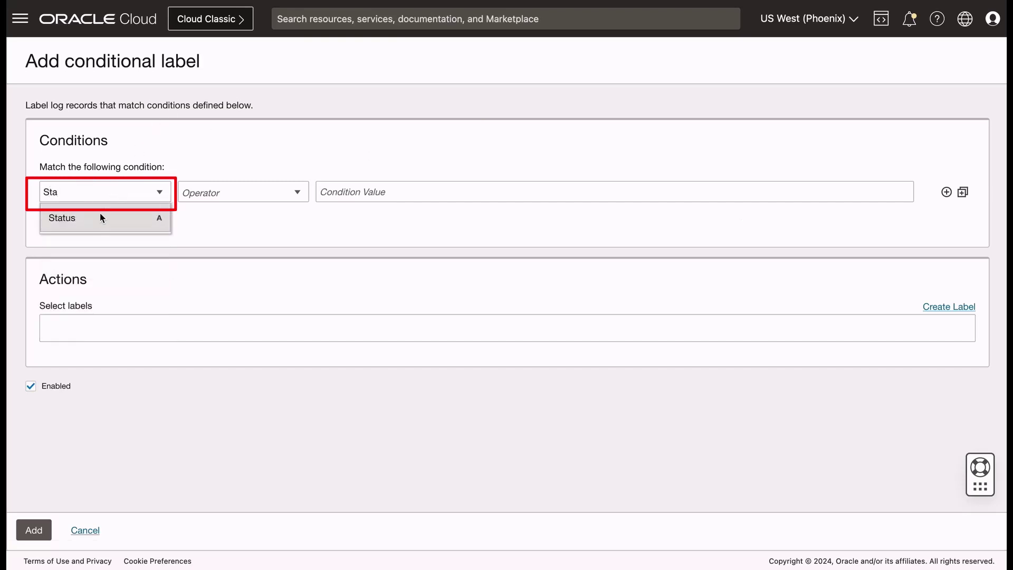
click(100, 217)
click(243, 195)
click(243, 218)
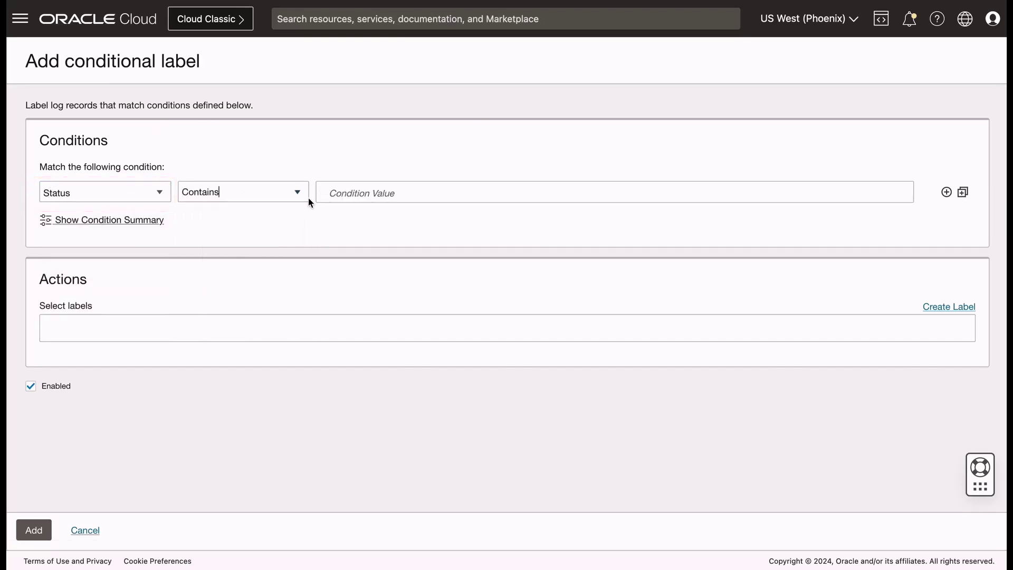
Enter 404, 400, 401, 406 and 408 as the values of the Status condition
click(348, 193)
text(404)
key(Return)
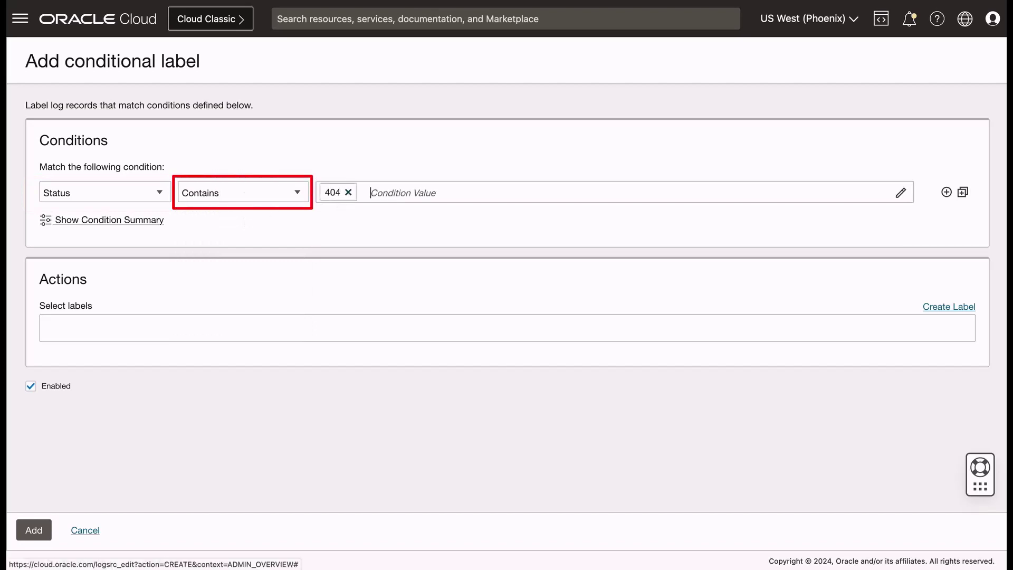
text(400)
key(Return)
text(401)
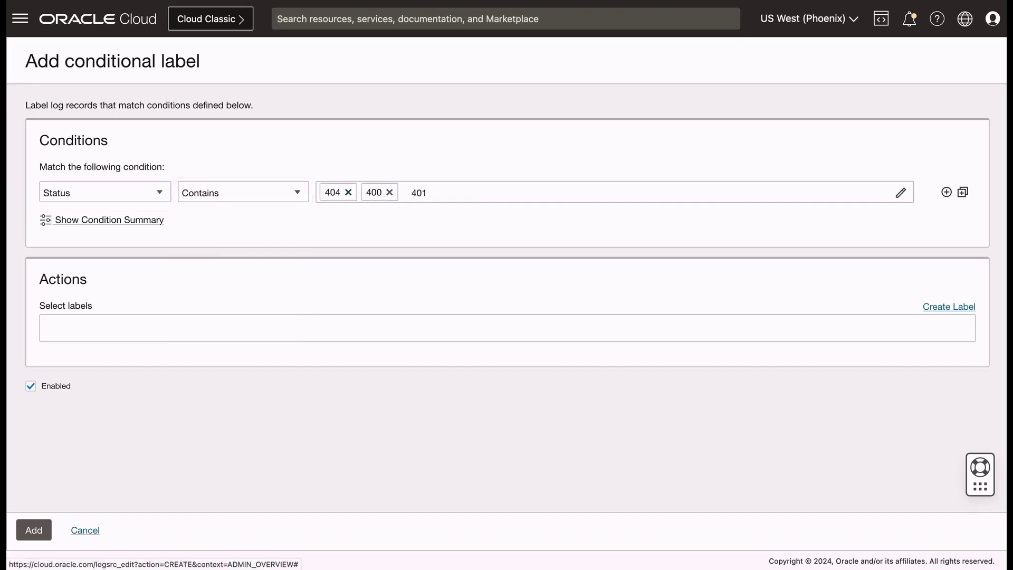
key(Return)
text(40)
text(6)
key(Return)
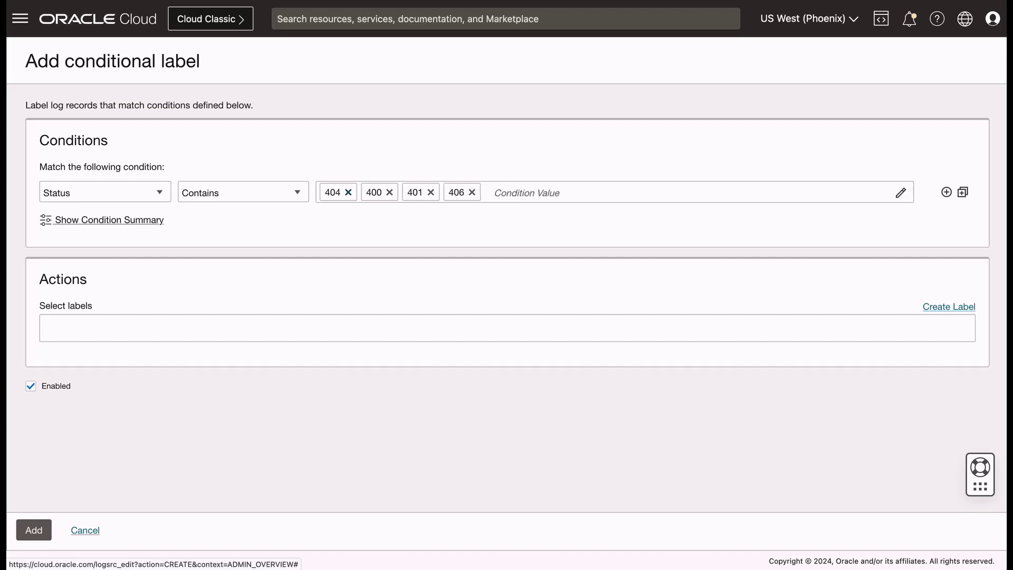
text(408)
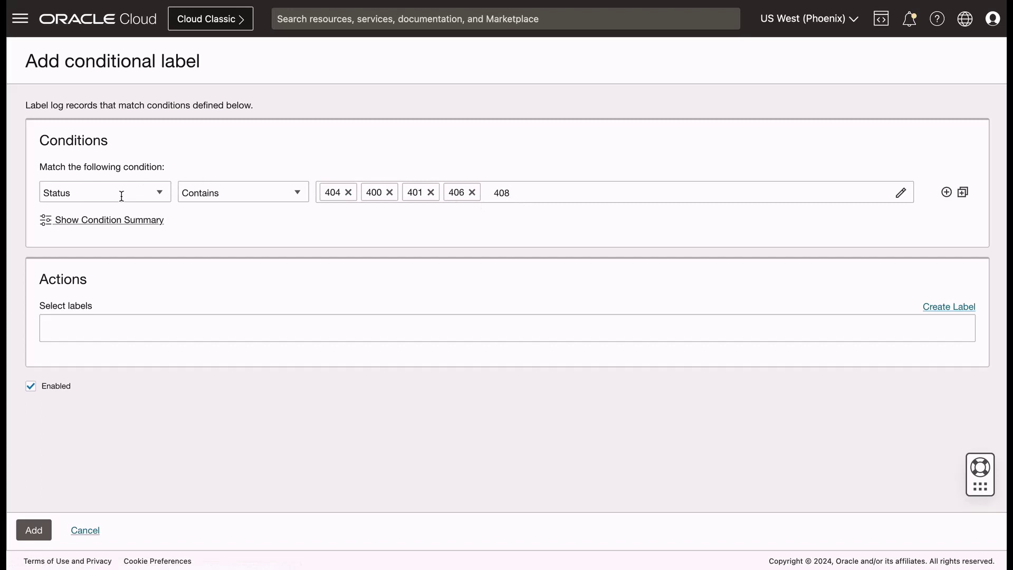
key(Return)
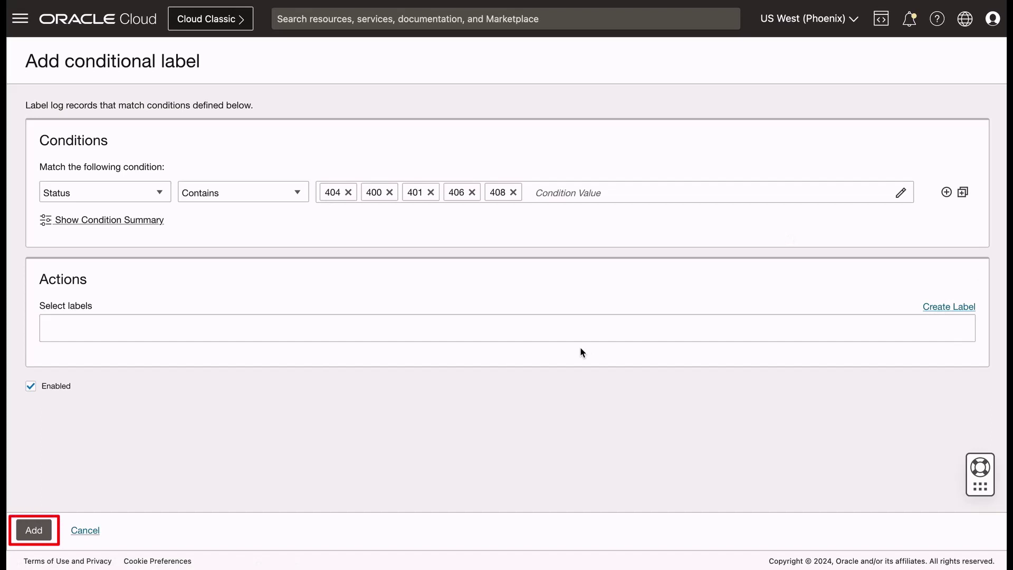
Add the conditional label with AuthError_Livelabs as its label, and create the source
click(554, 328)
text(A)
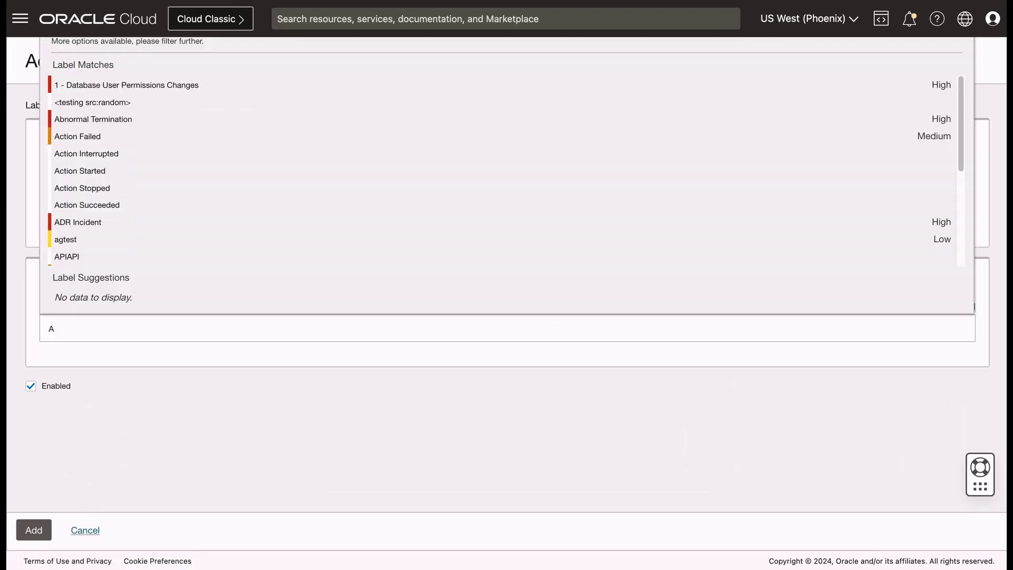
text(uthEr)
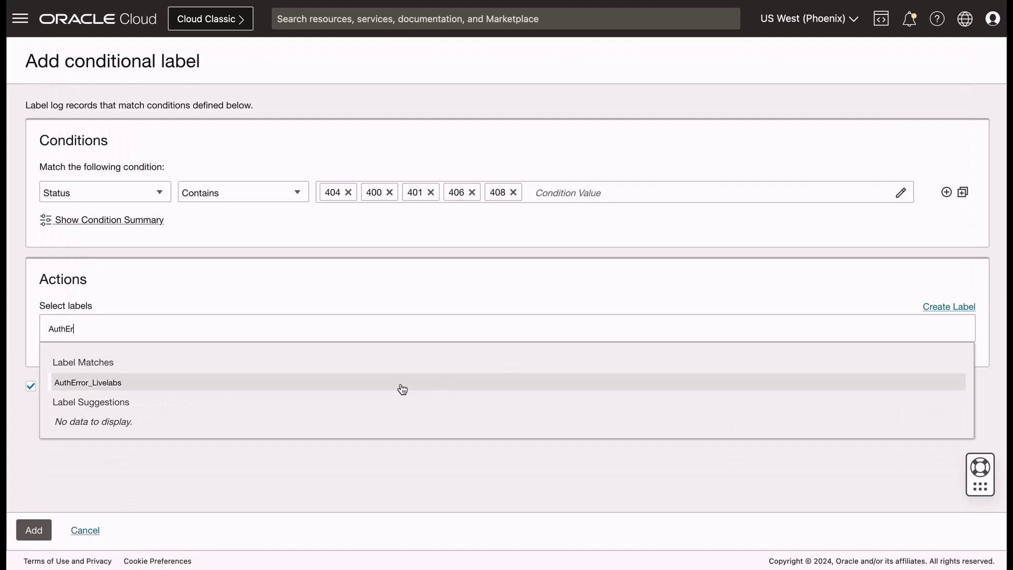
click(402, 389)
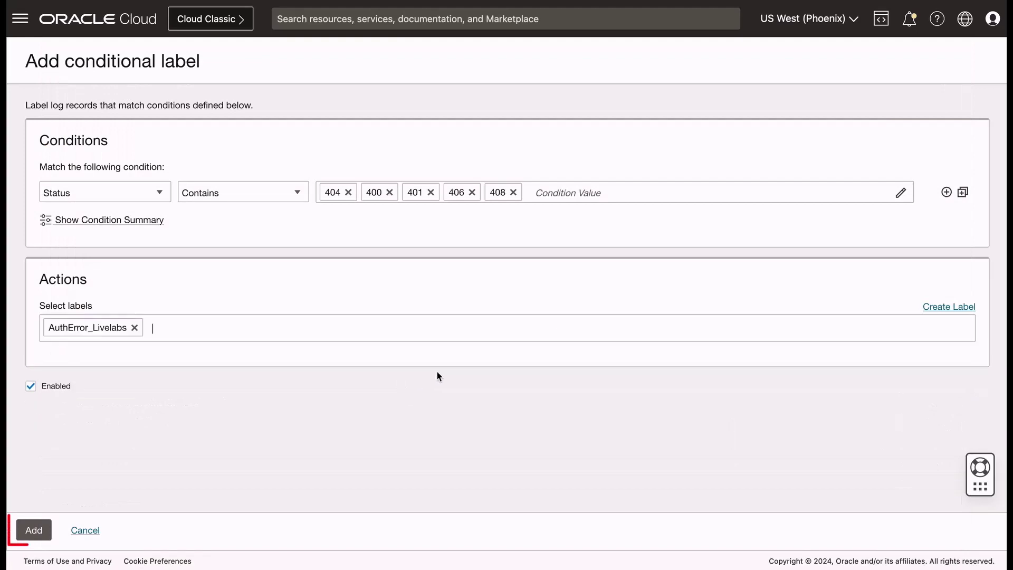
click(37, 529)
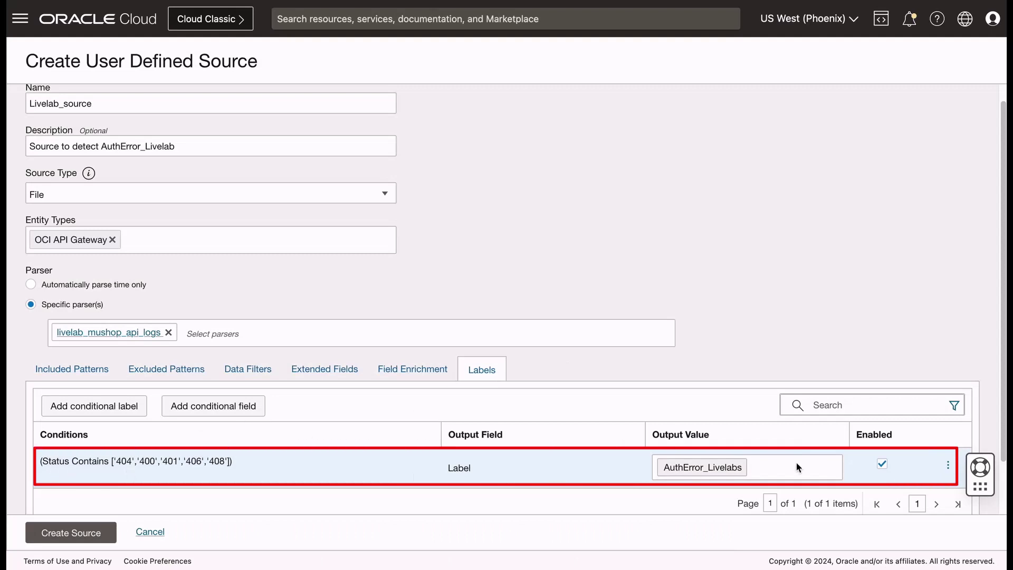
click(91, 537)
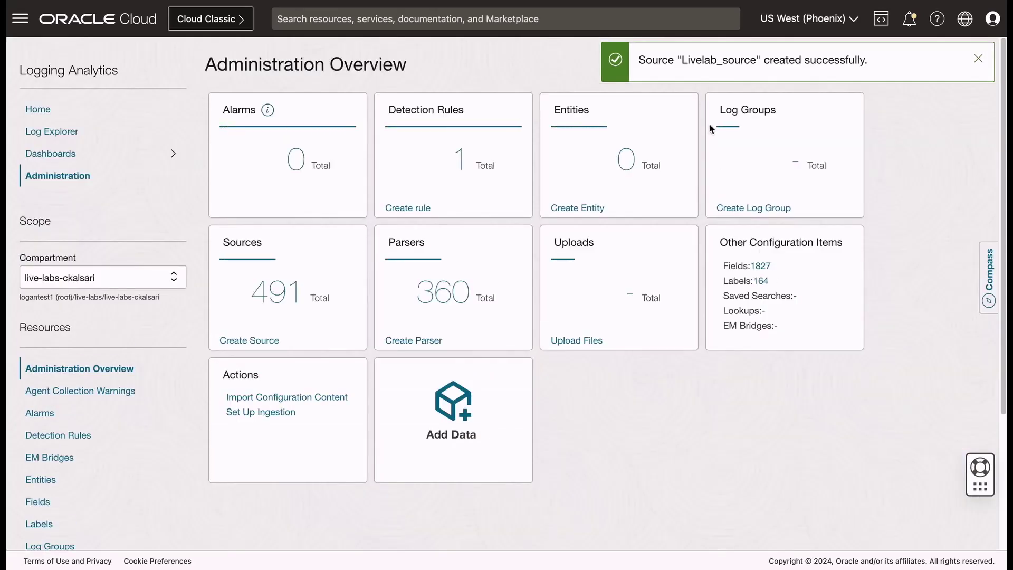
Open a Cloud Shell session
click(882, 23)
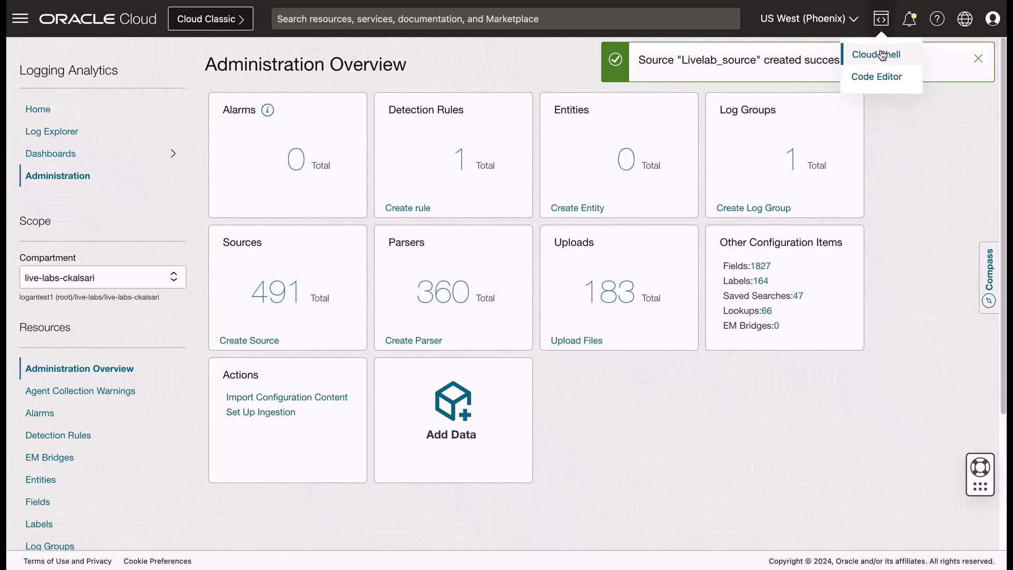
click(882, 54)
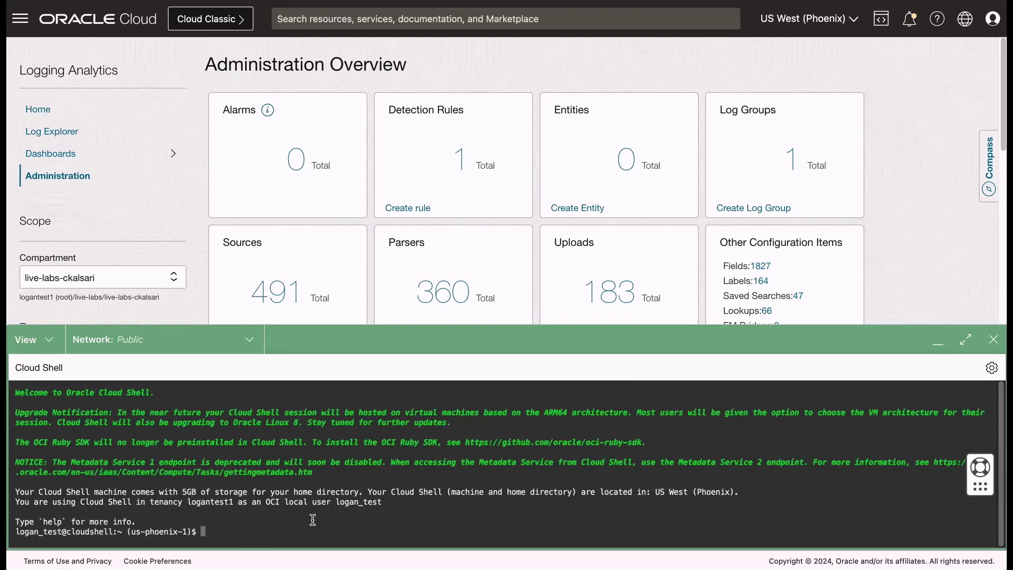
text(http://127.0.0.1:5501/oandm/sprint-create-and-trigger-ingest-time-detection-rule/index.html#Uploadafile)
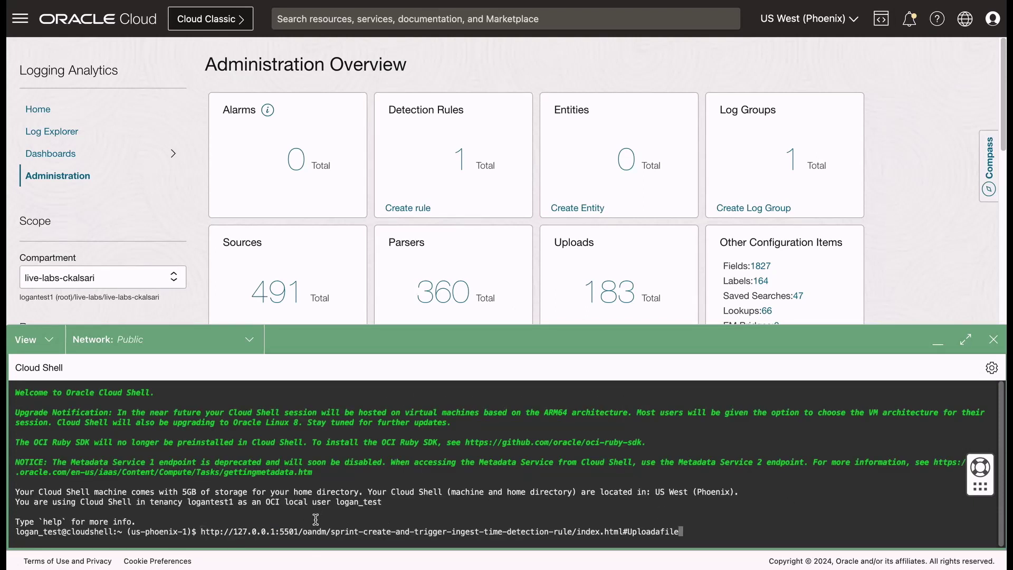
key(BackSpace)
key(BackSpace)
key(BackSpace)
key(BackSpace)
key(BackSpace)
key(BackSpace)
key(BackSpace)
key(BackSpace)
key(BackSpace)
key(BackSpace)
key(BackSpace)
key(BackSpace)
key(BackSpace)
key(BackSpace)
key(BackSpace)
key(BackSpace)
key(BackSpace)
key(BackSpace)
key(BackSpace)
key(BackSpace)
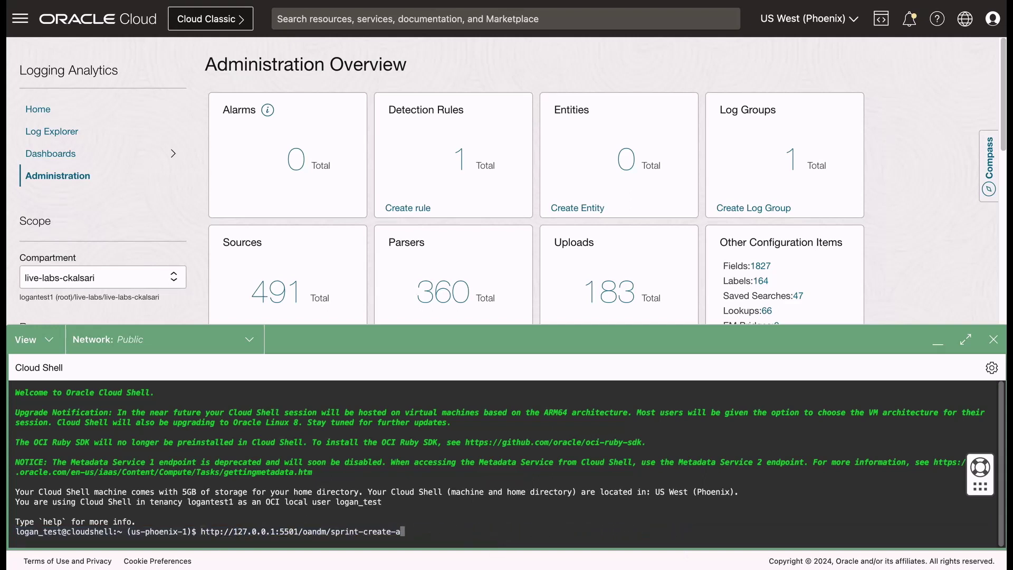
key(BackSpace)
key(BackSpace)
key(BackSpace)
key(BackSpace)
key(BackSpace)
key(BackSpace)
key(BackSpace)
key(BackSpace)
key(BackSpace)
key(BackSpace)
key(BackSpace)
key(BackSpace)
key(BackSpace)
key(BackSpace)
key(BackSpace)
key(BackSpace)
key(BackSpace)
key(BackSpace)
key(BackSpace)
key(BackSpace)
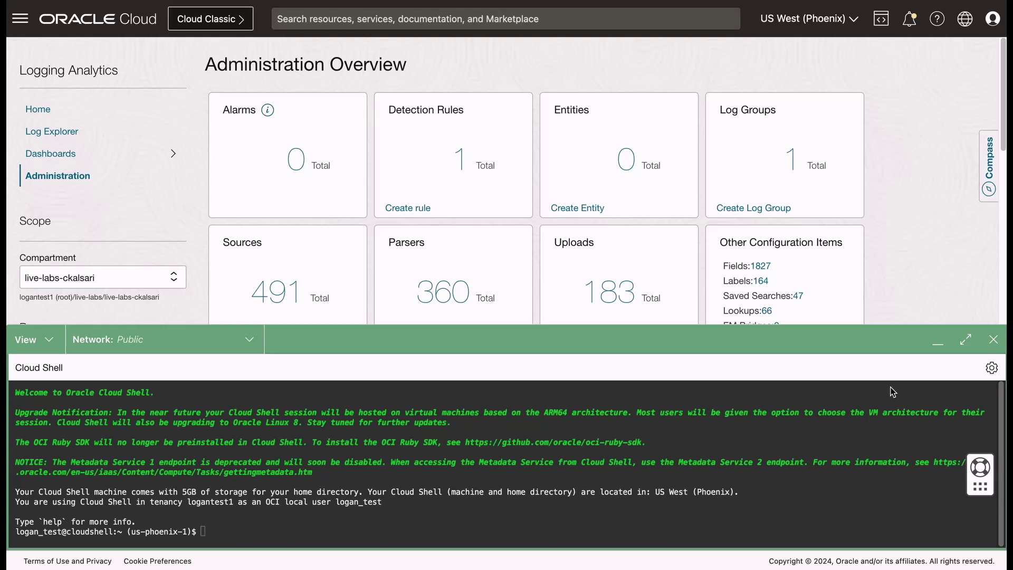
Create the directory Livelab_Lab_06, change into it and run the online api-logs-generator.py script with python and curl
text(mkdir Livelab_Lab_06 cd Livelab_Lab_06 python <(curl -s https://kalsaria-c.github.io/oci-observability-and-management/utils/api-logs-generator.py))
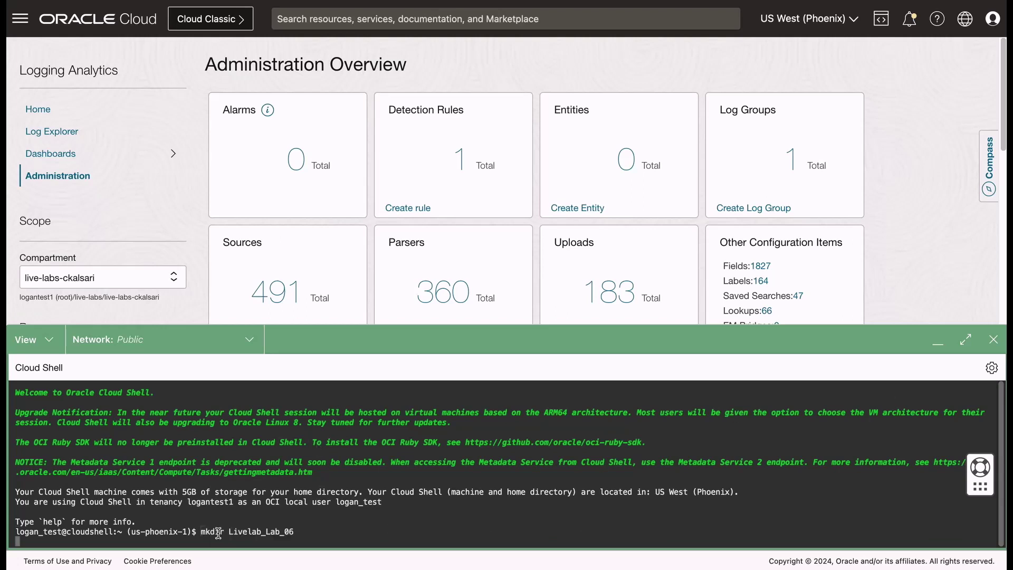
key(Return)
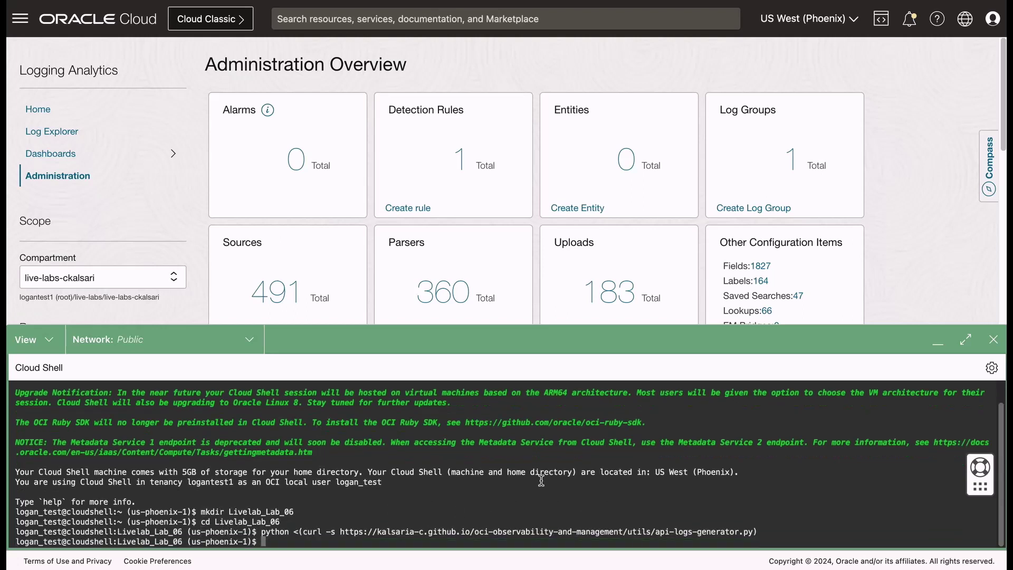
Run the online upload-logs-file-to-oci.py script with -f ~/Livelab_Lab_06/livelab_logs.txt -s livelab -l Livelab_source -n Livelab
text(python <(curl -s https://kalsaria-c.github.io/oci-observability-and-management/utils/upload-logs-file-to-oci.py) -f ~/Livelab_Lab_06/livelab_logs.txt -s livelab -l Livelab_source -n Livelab)
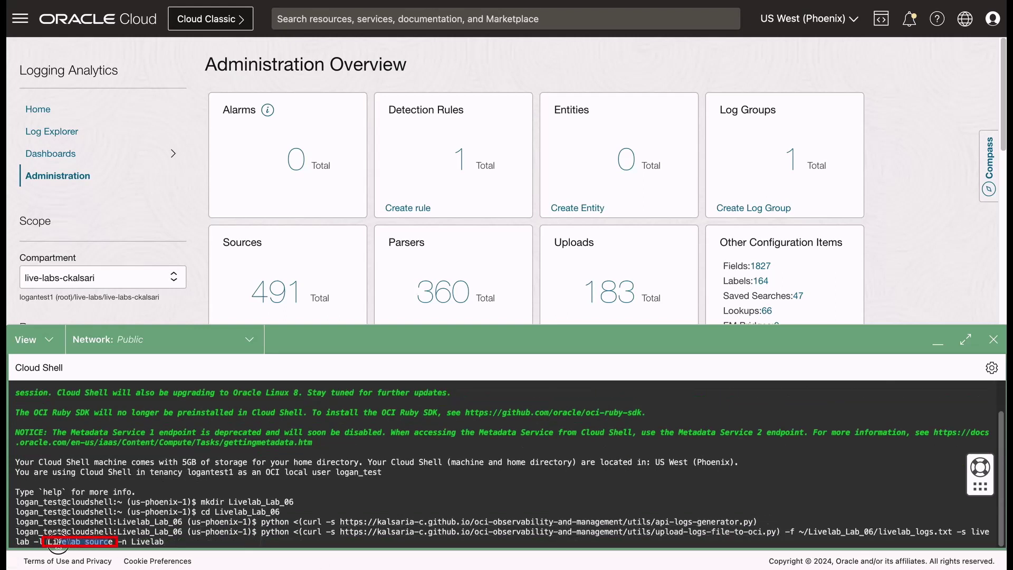
double_click(53, 542)
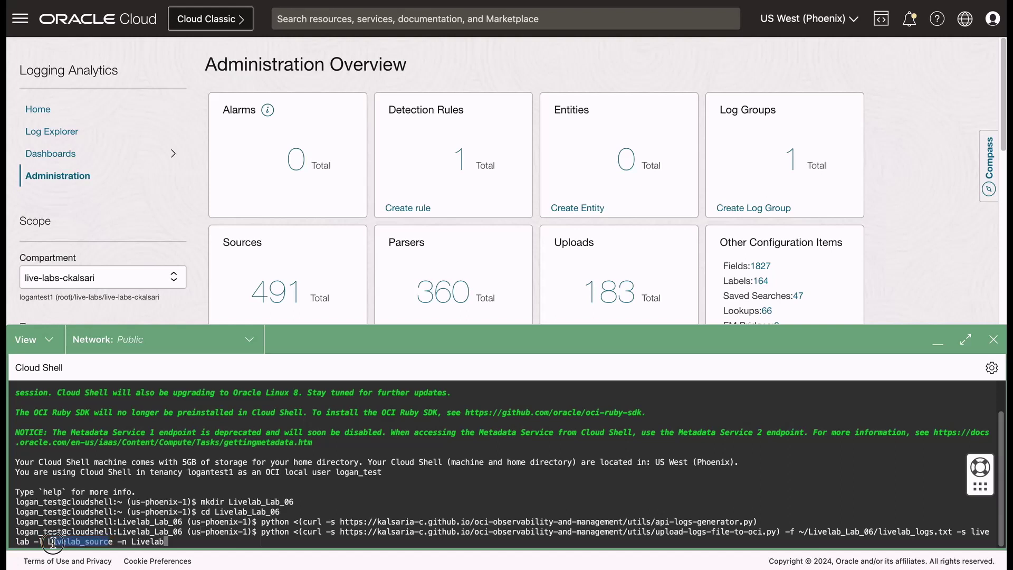
key(Return)
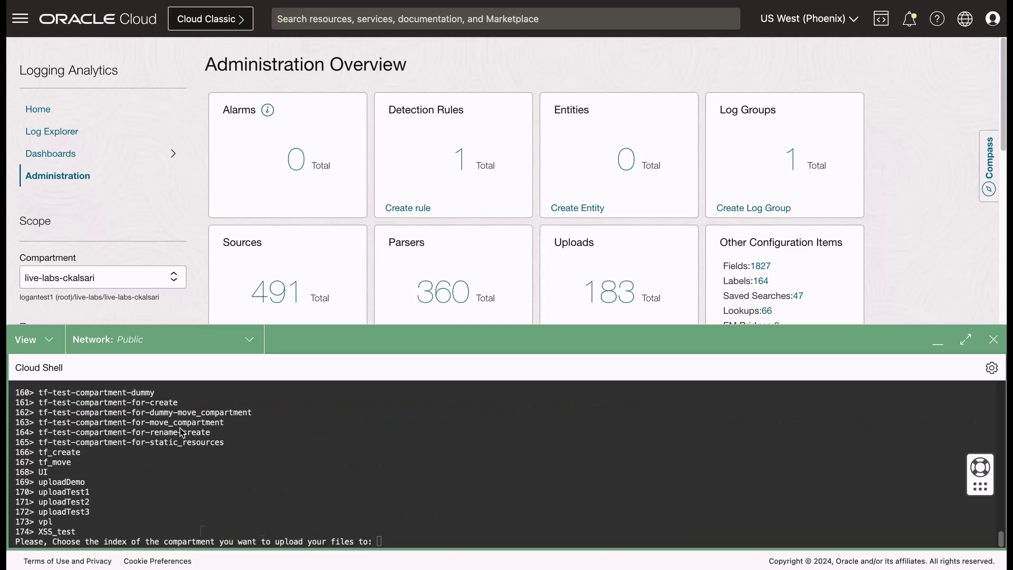
Choose compartment index 82 and log group index 0 as the destination for the log file upload
scroll(25, 482, up, 15)
scroll(26, 481, up, 11)
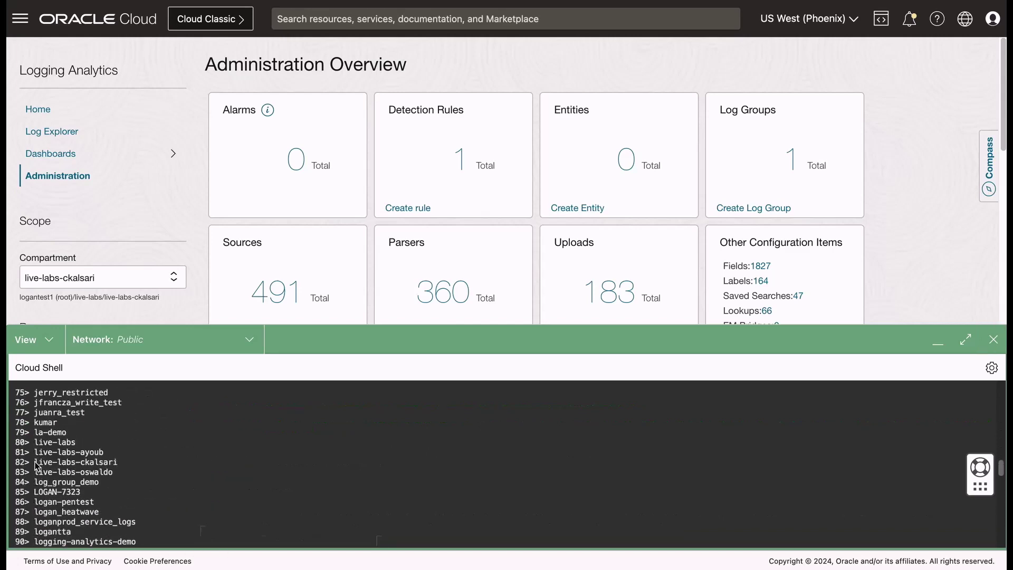
drag(24, 461, 31, 462)
click(171, 518)
text(82)
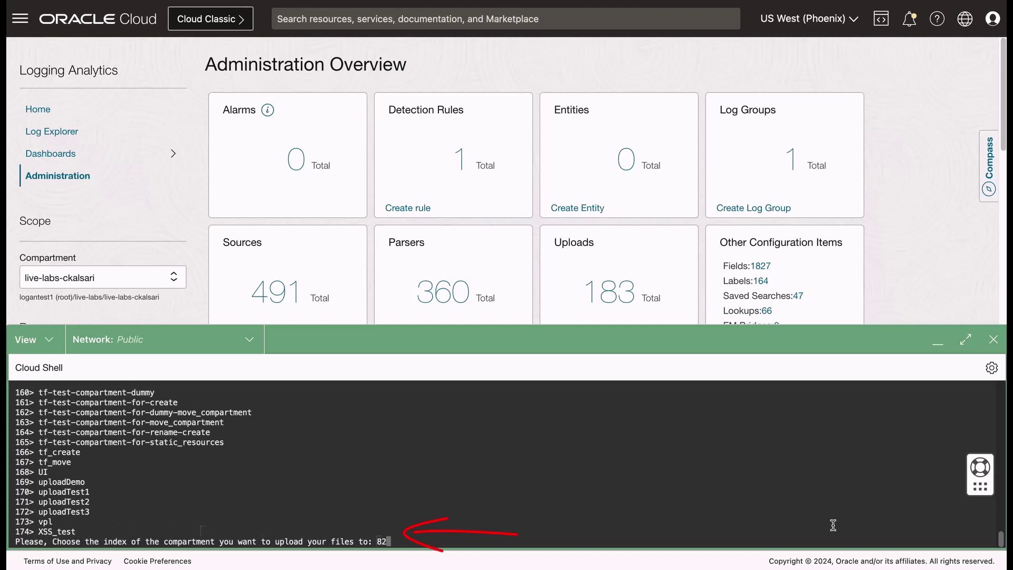
key(Return)
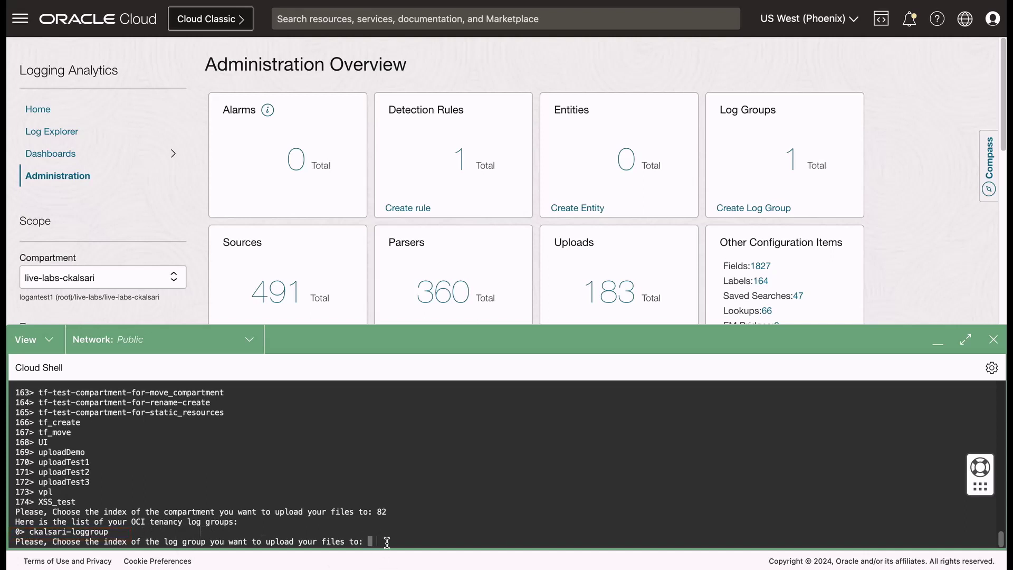
text(0)
key(Return)
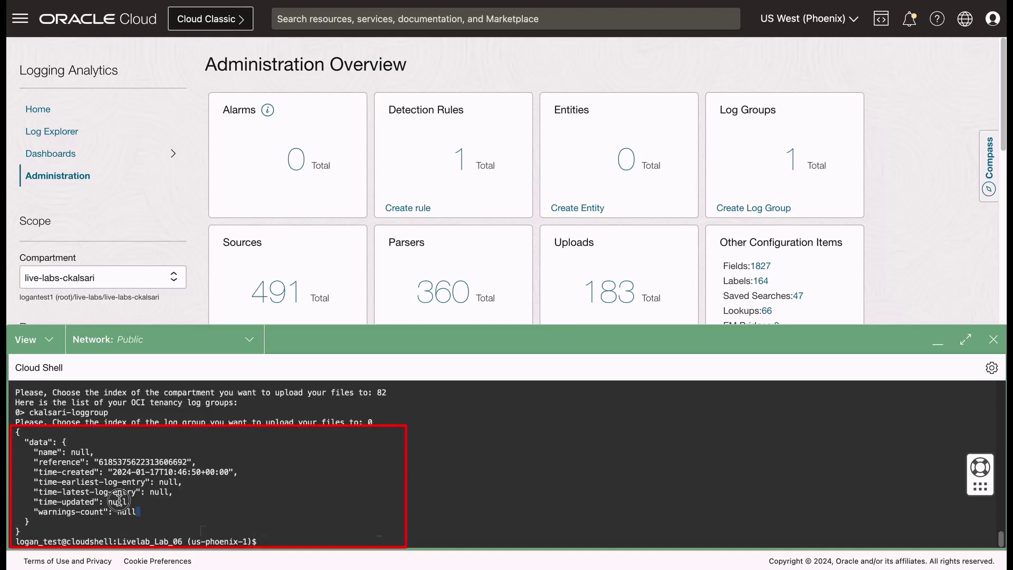
Highlight the upload response in the terminal and exit the Cloud Shell session
mouse_move(118, 500)
mouse_down()
mouse_move(32, 481)
mouse_move(29, 452)
mouse_up()
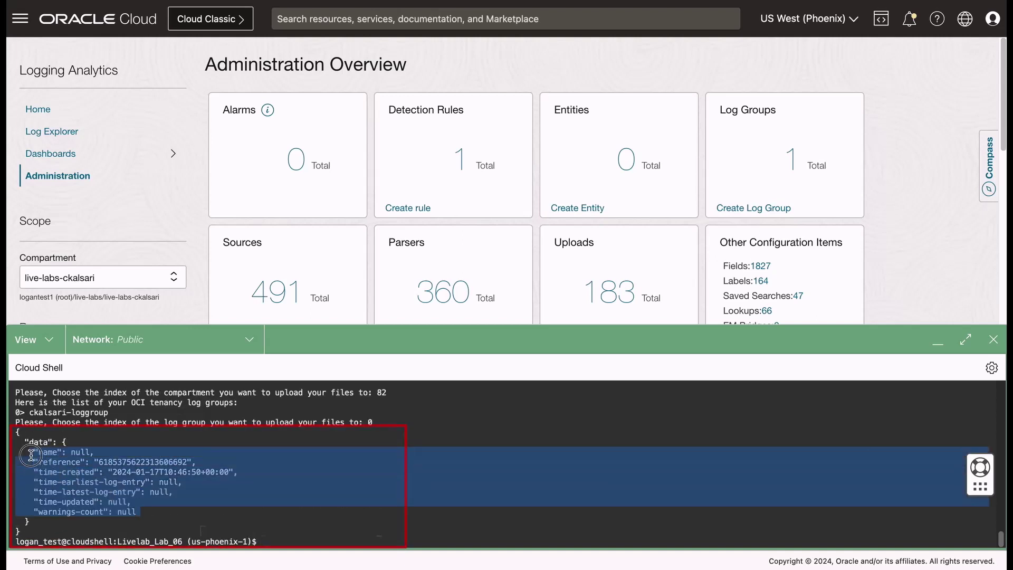
click(996, 344)
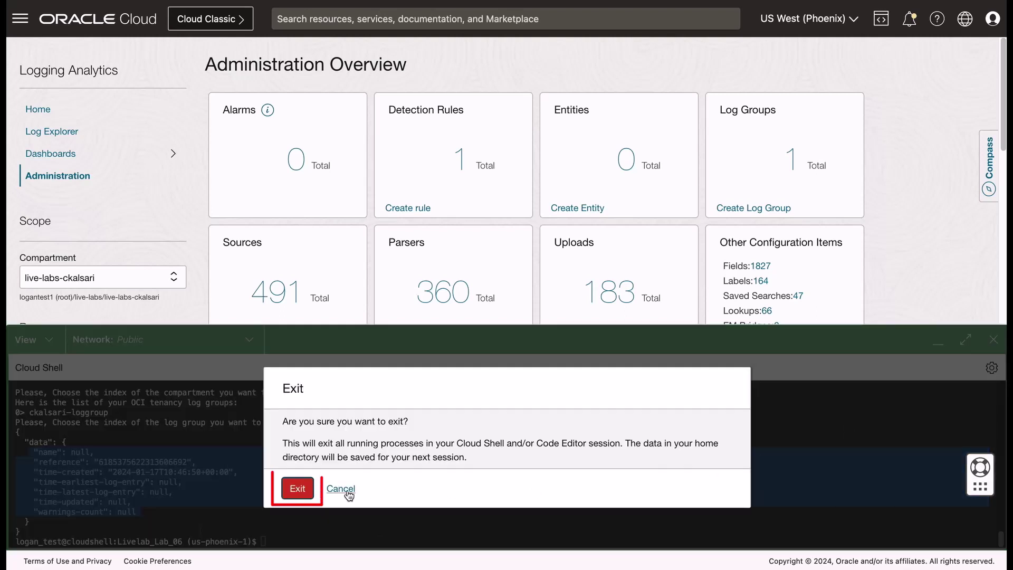
click(293, 486)
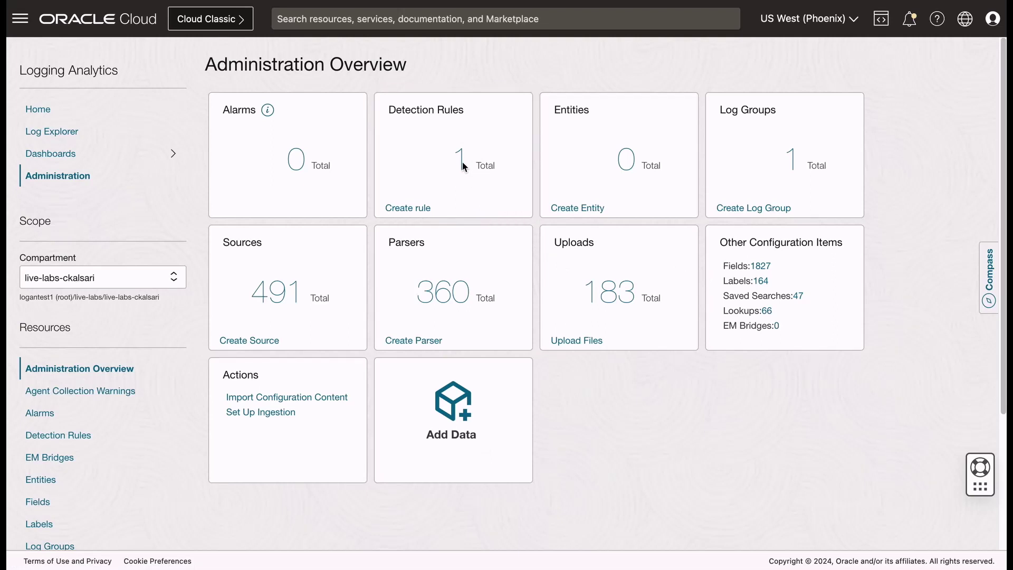
Open the details of Livelab_detection_rule and view its results chart for the last hour
click(463, 162)
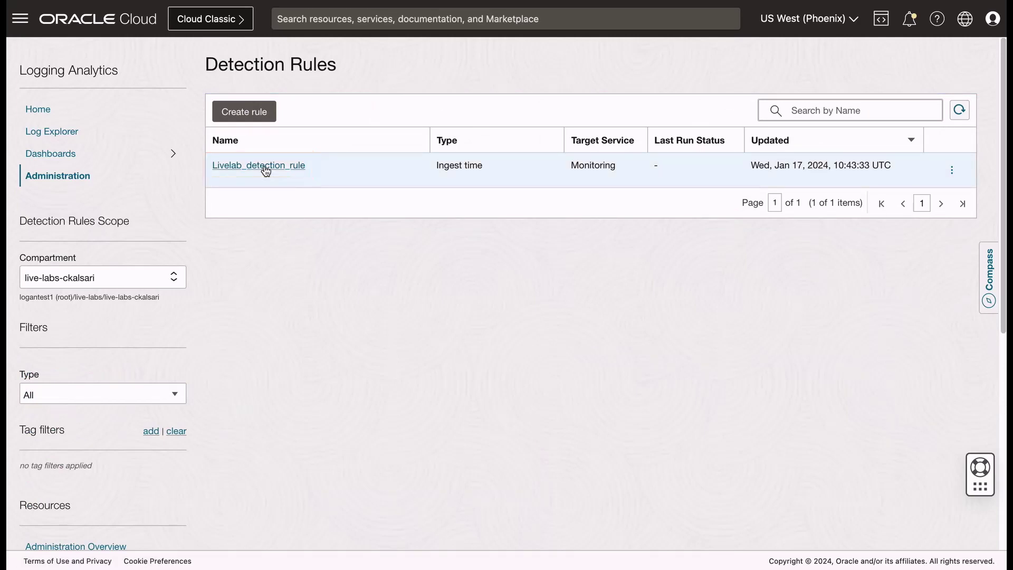
click(265, 167)
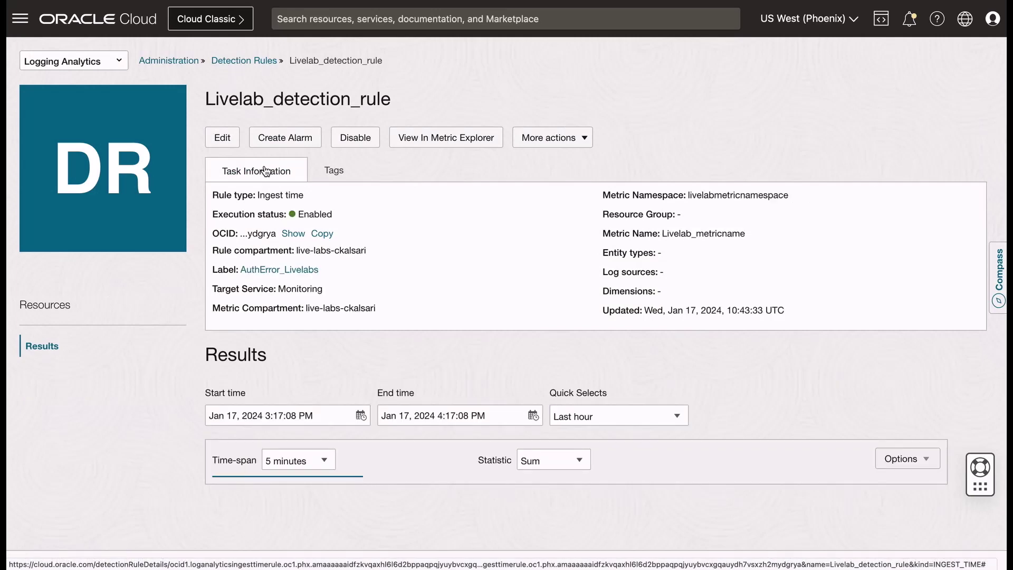
scroll(266, 185, down, 3)
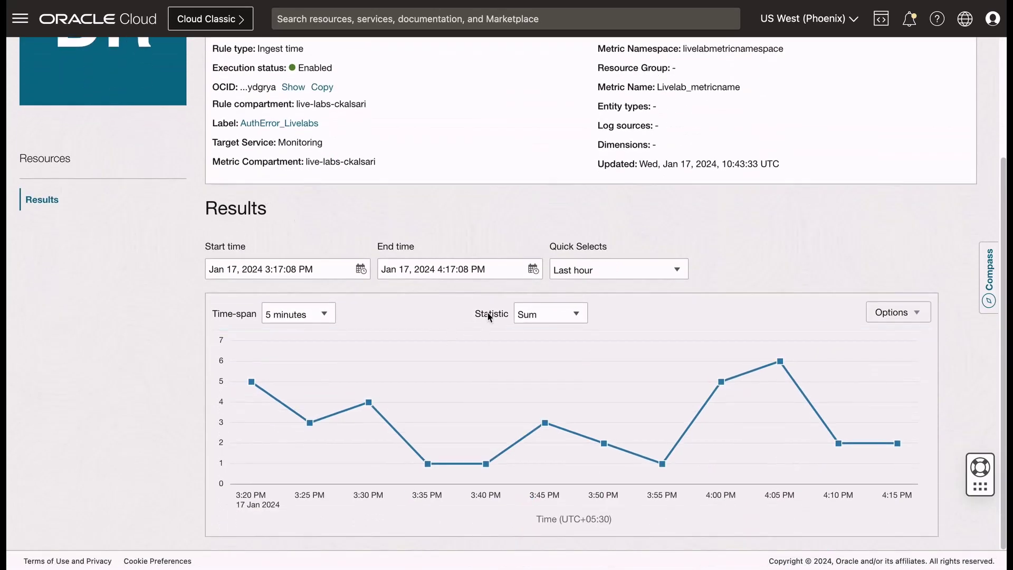
Check the available quick time ranges for the rule results and inspect the 3:25 PM data point in the chart
click(547, 269)
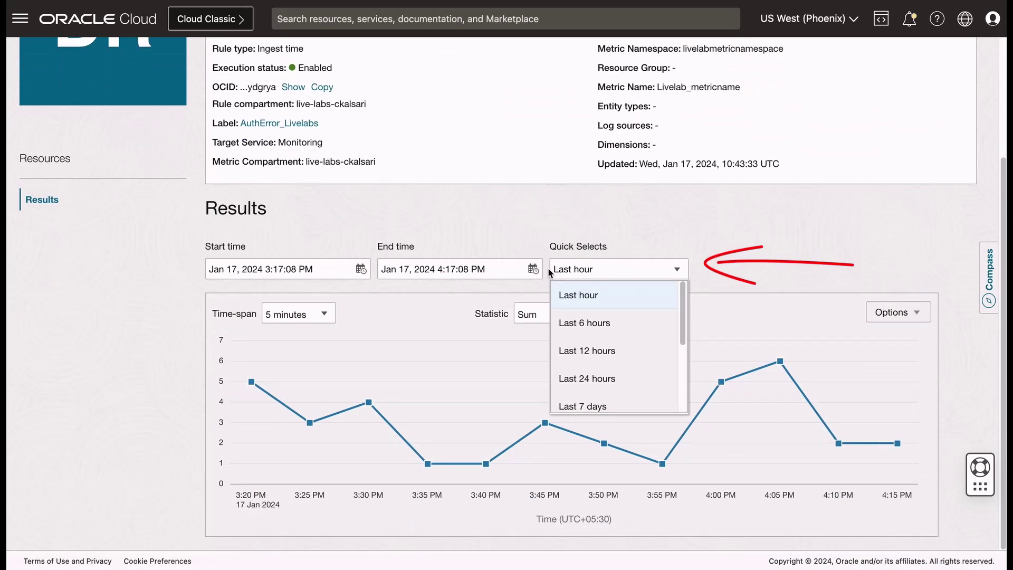
click(629, 254)
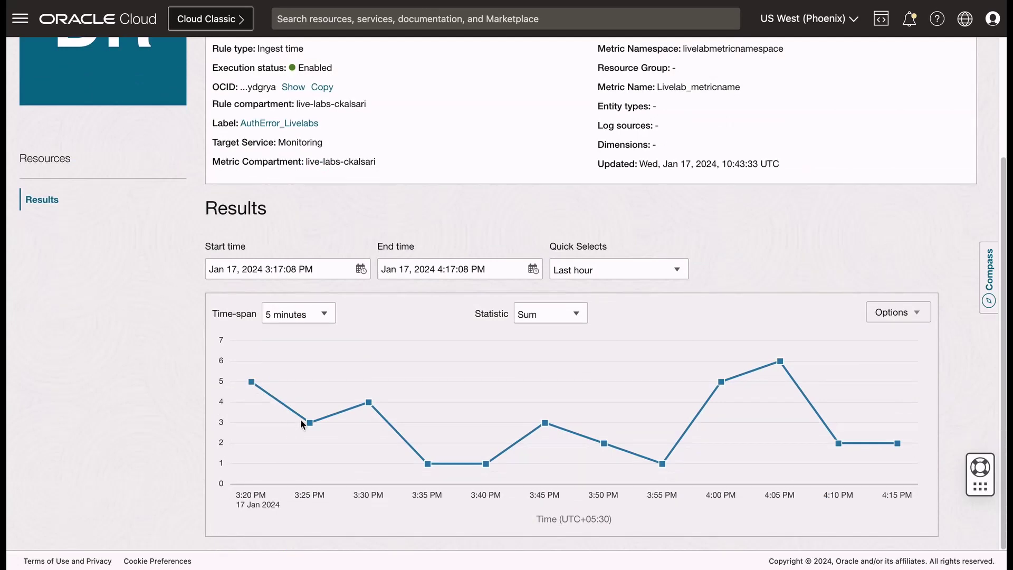
mouse_move(309, 424)
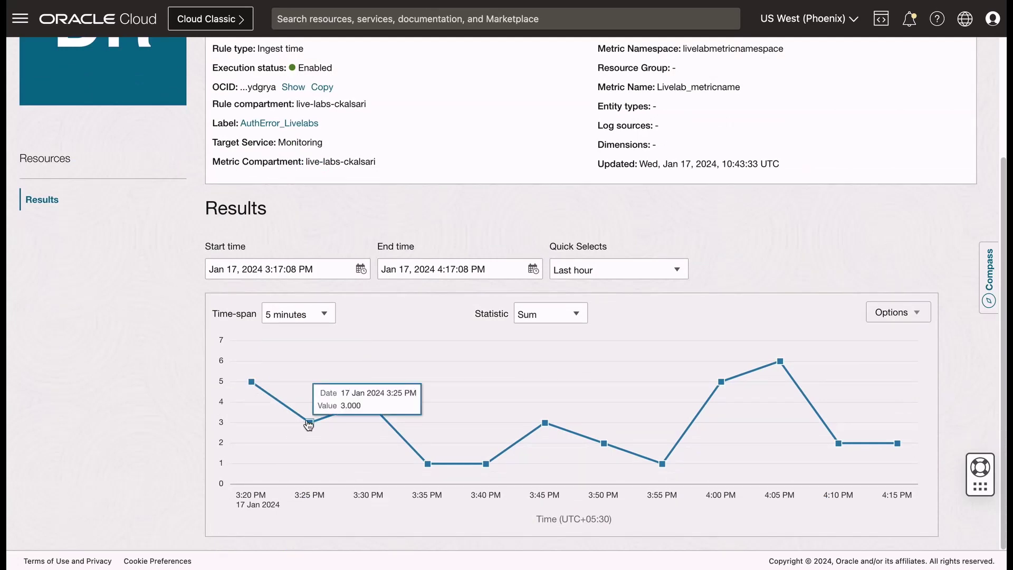
View the results chart with the Max statistic, followed by the Count statistic
click(551, 312)
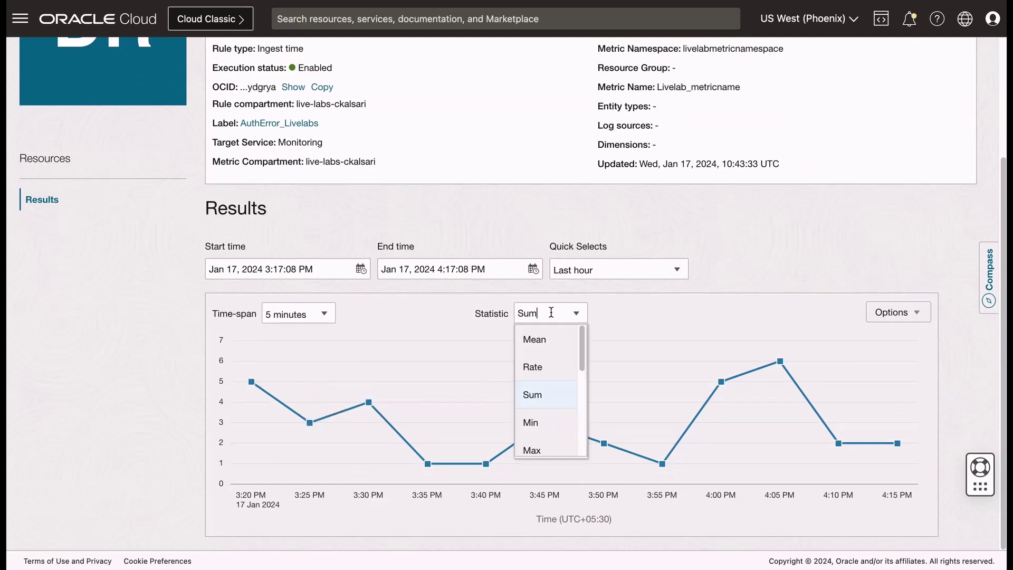
scroll(537, 385, down, 1)
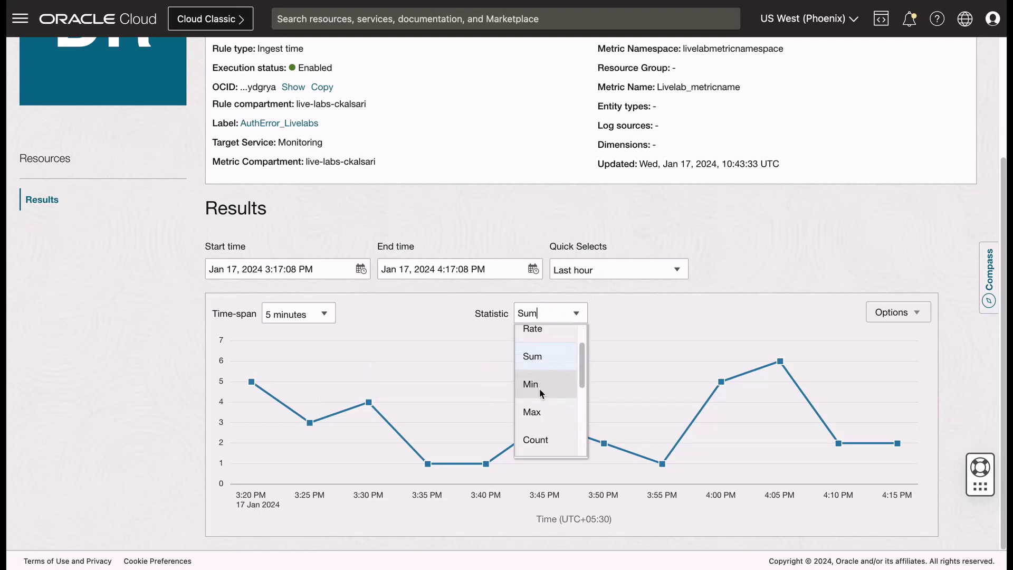
click(540, 401)
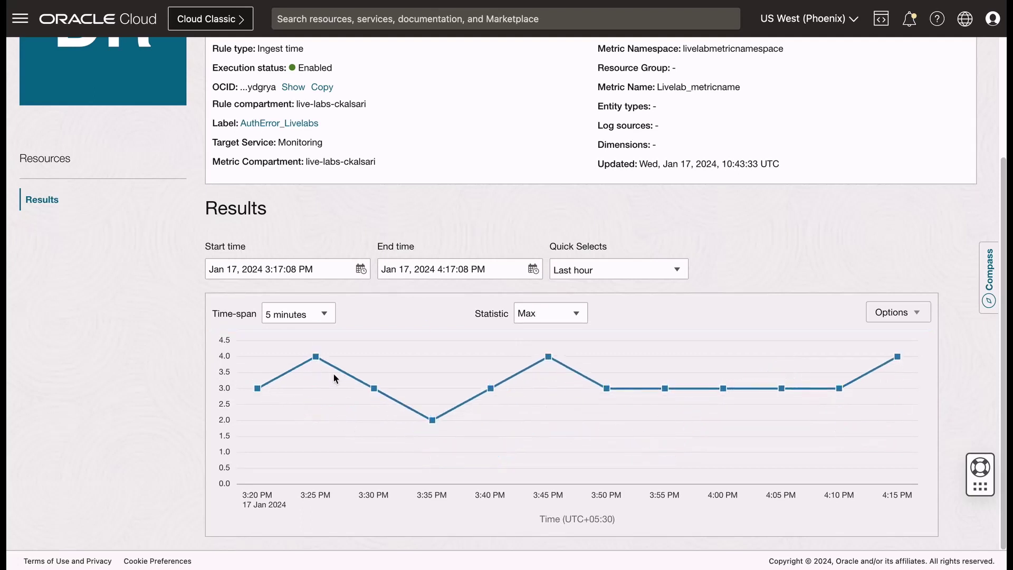
click(550, 309)
scroll(543, 382, down, 2)
click(539, 333)
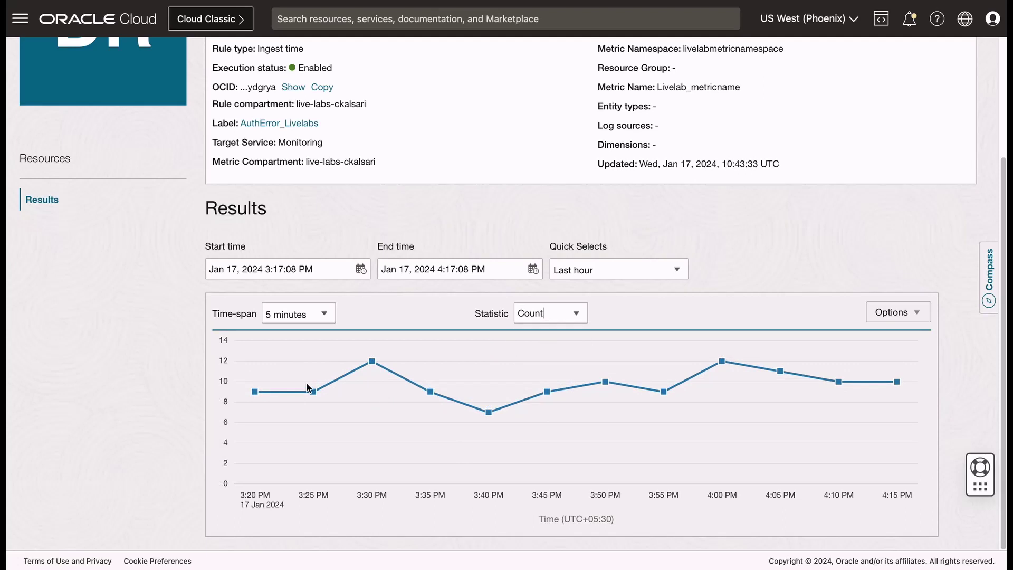
Set the results time range to the last 6 hours and inspect the 3:00 PM data point in the chart
click(323, 314)
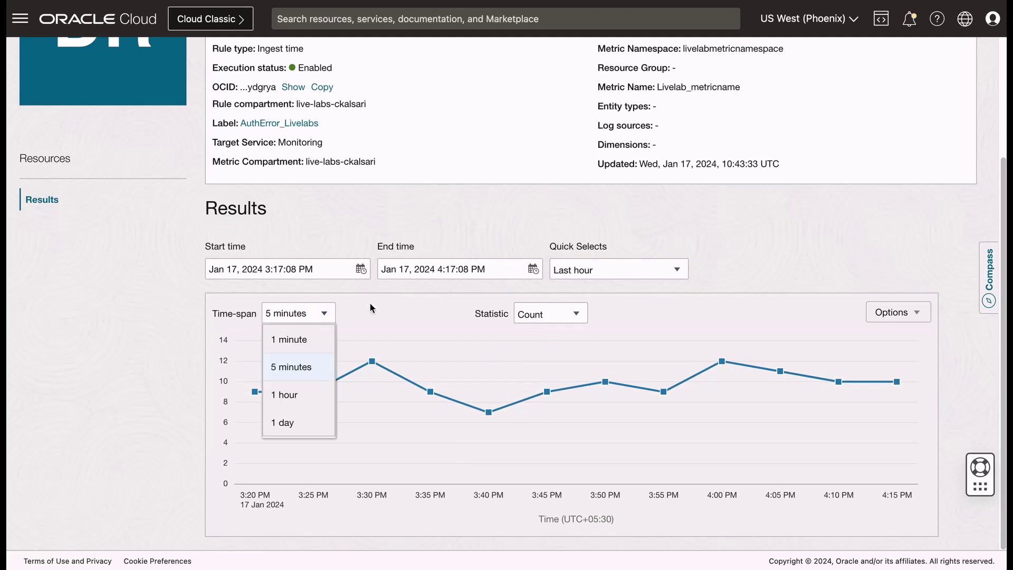
click(602, 269)
click(592, 331)
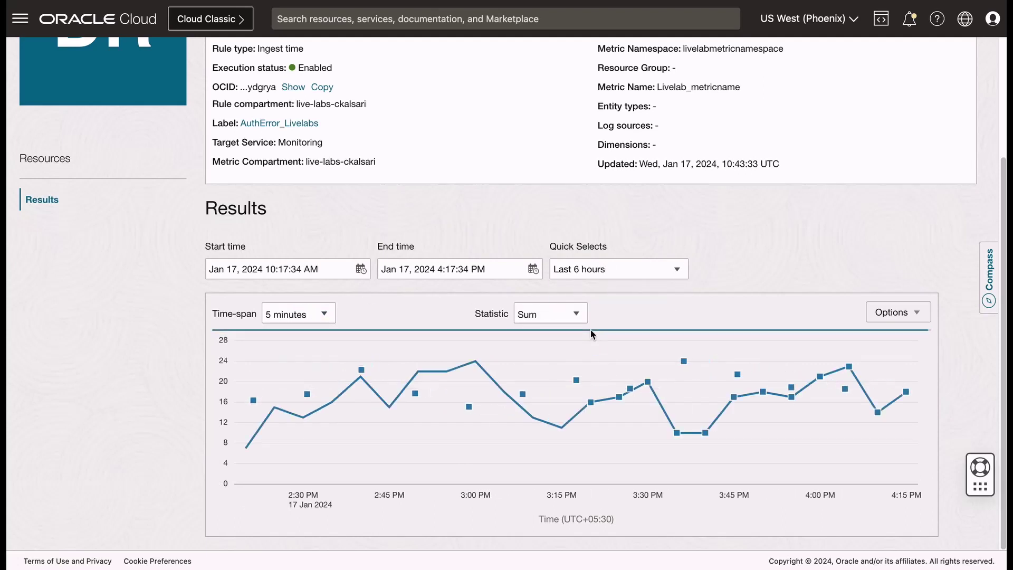
mouse_move(476, 363)
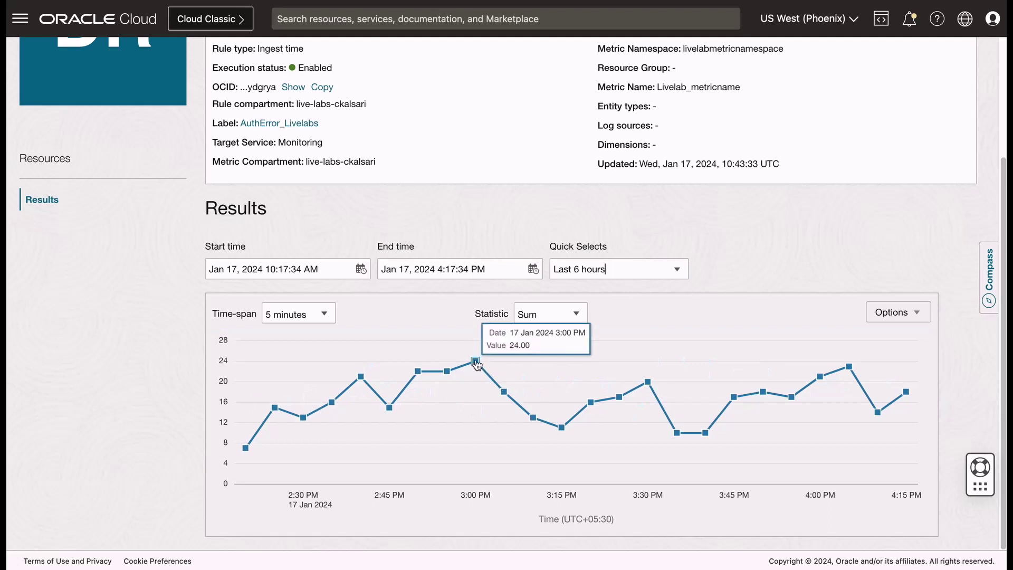
scroll(457, 248, up, 3)
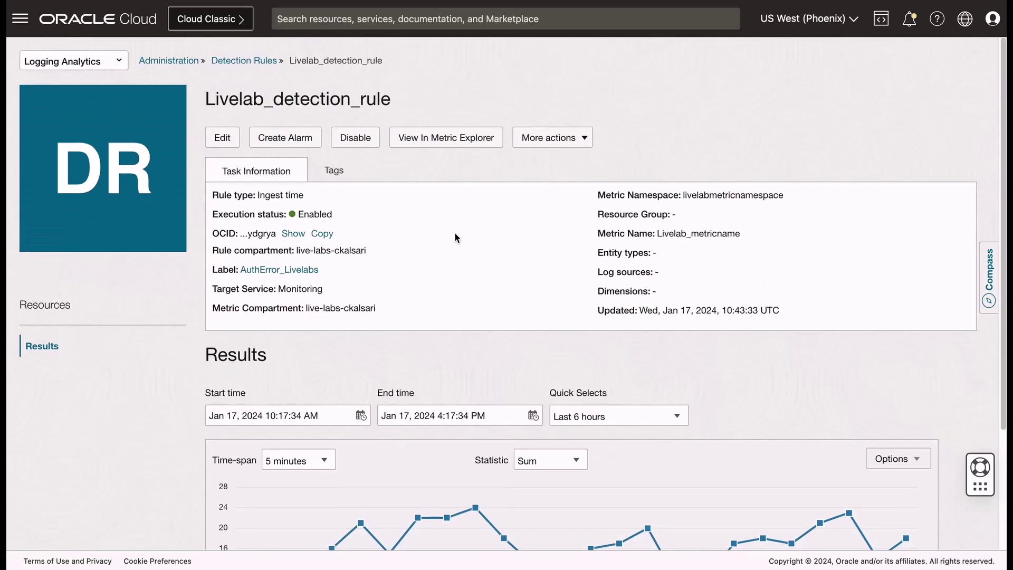